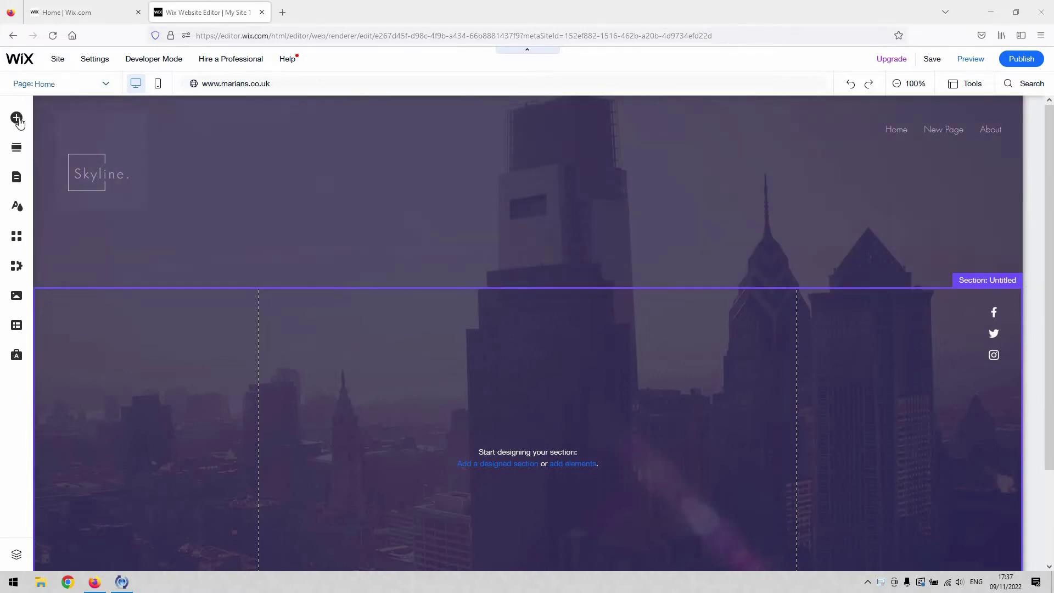
Browse Add Elements to Video & Music, previewing the SoundCloud, Spotify and iTunes music options.
click(17, 117)
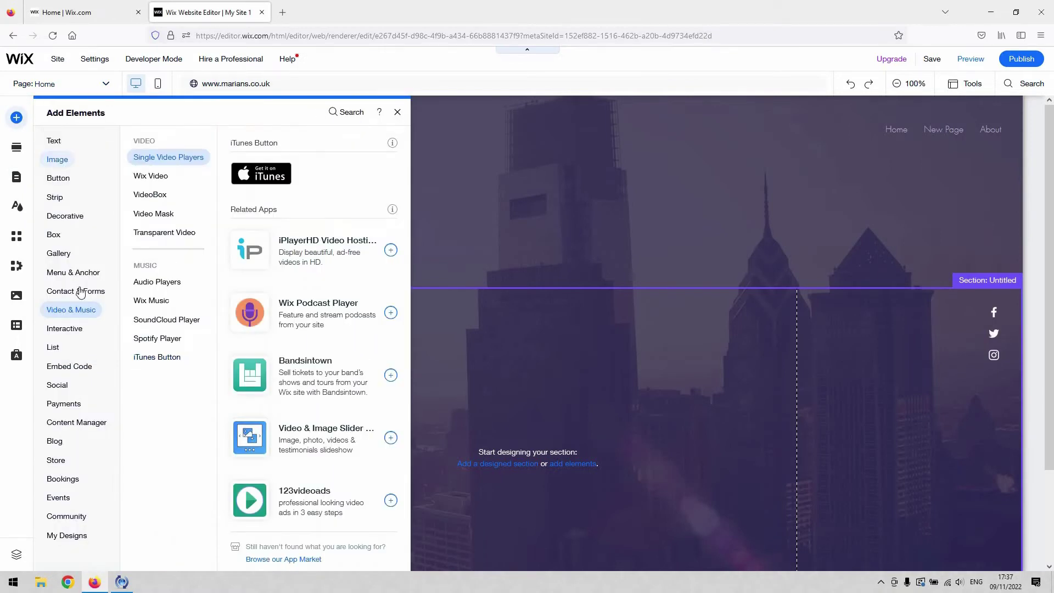
mouse_move(84, 294)
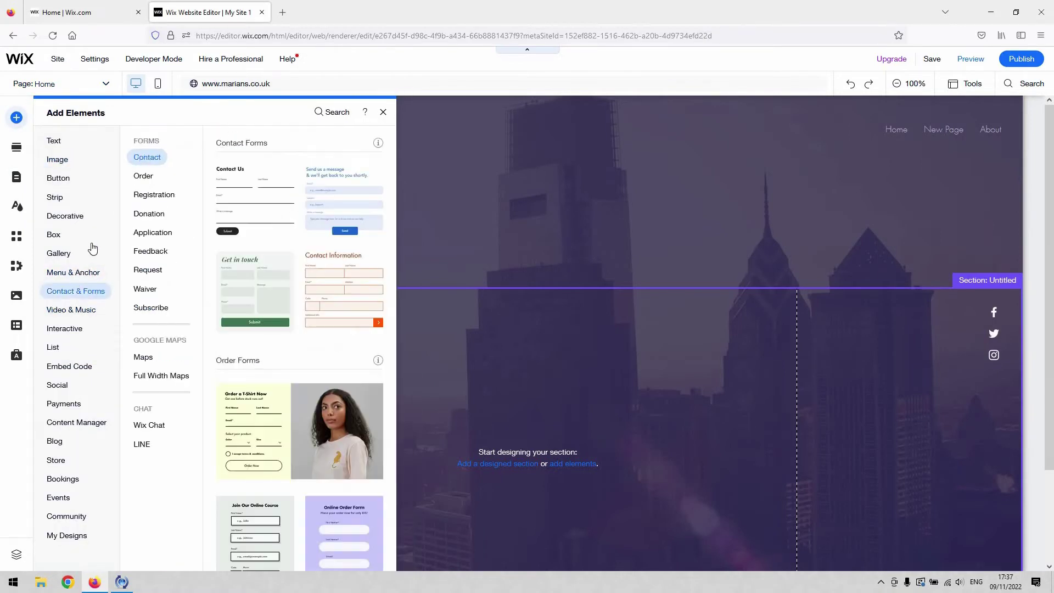
mouse_move(86, 315)
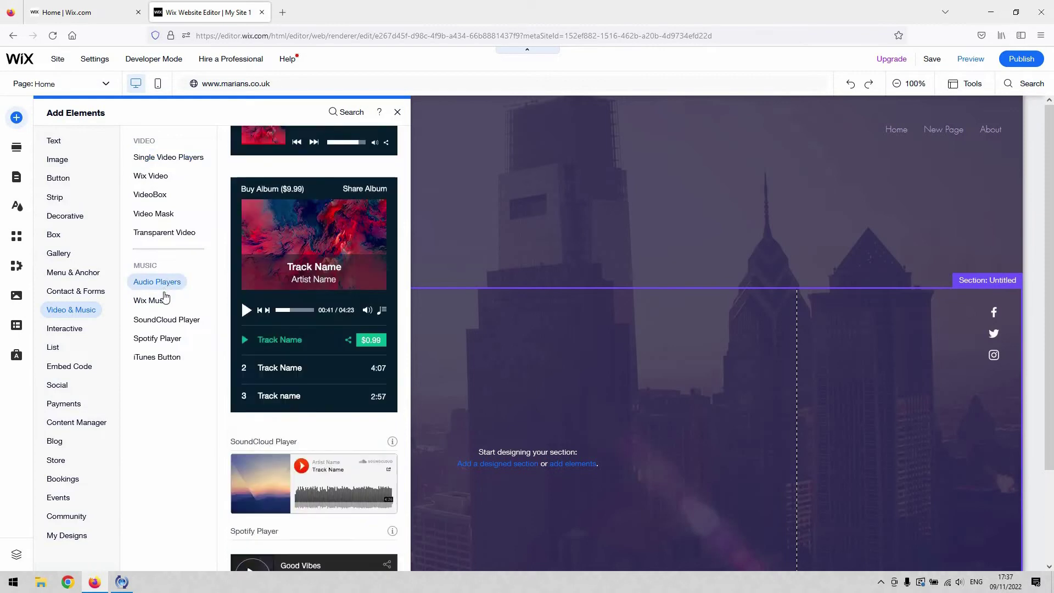
mouse_move(164, 306)
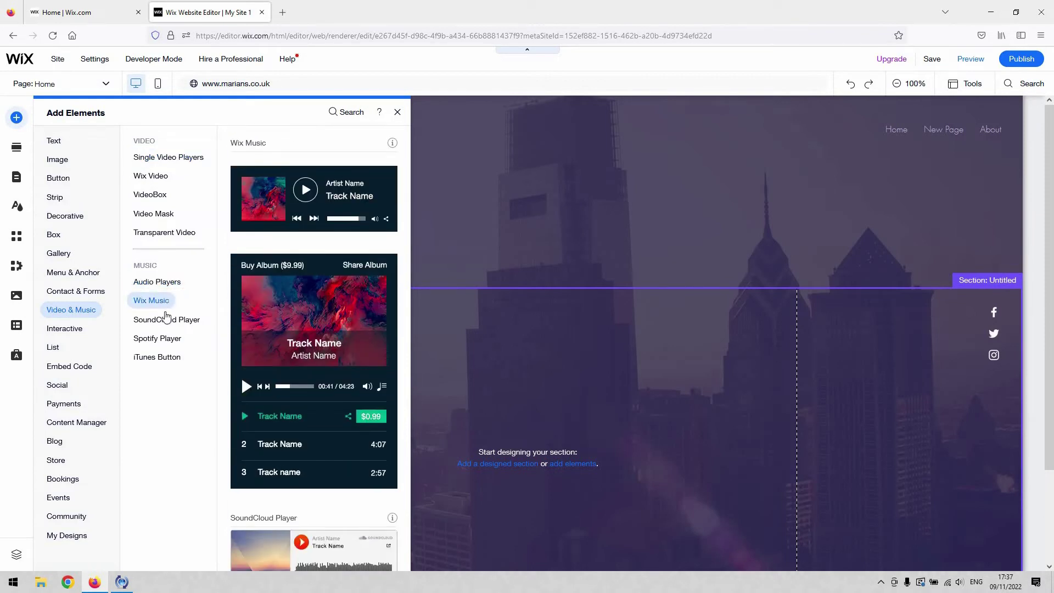
mouse_move(168, 327)
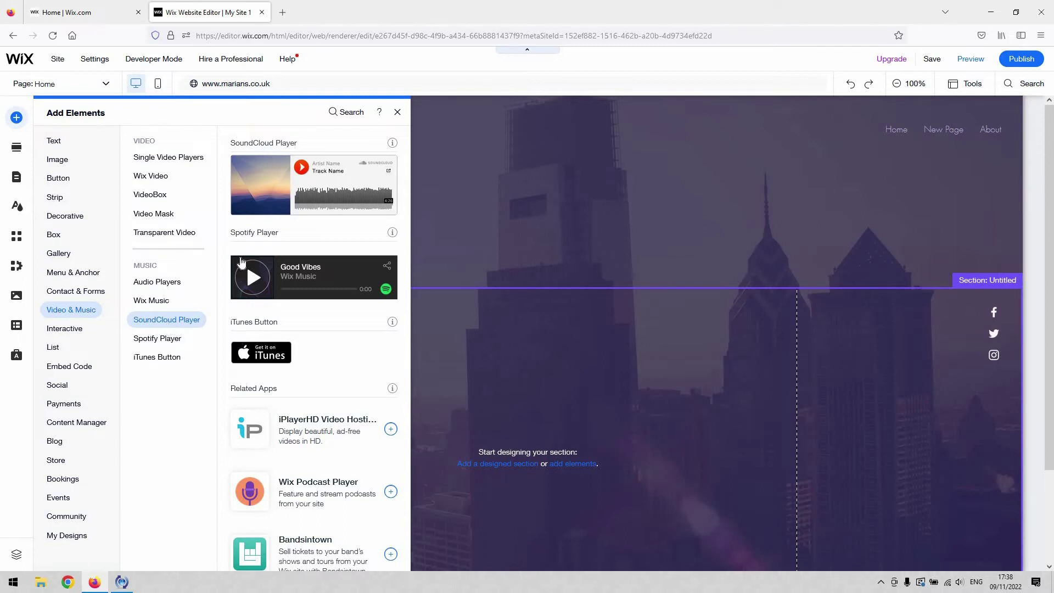
Compare the Audio Players, Wix Music, SoundCloud and iTunes Button music options.
click(162, 281)
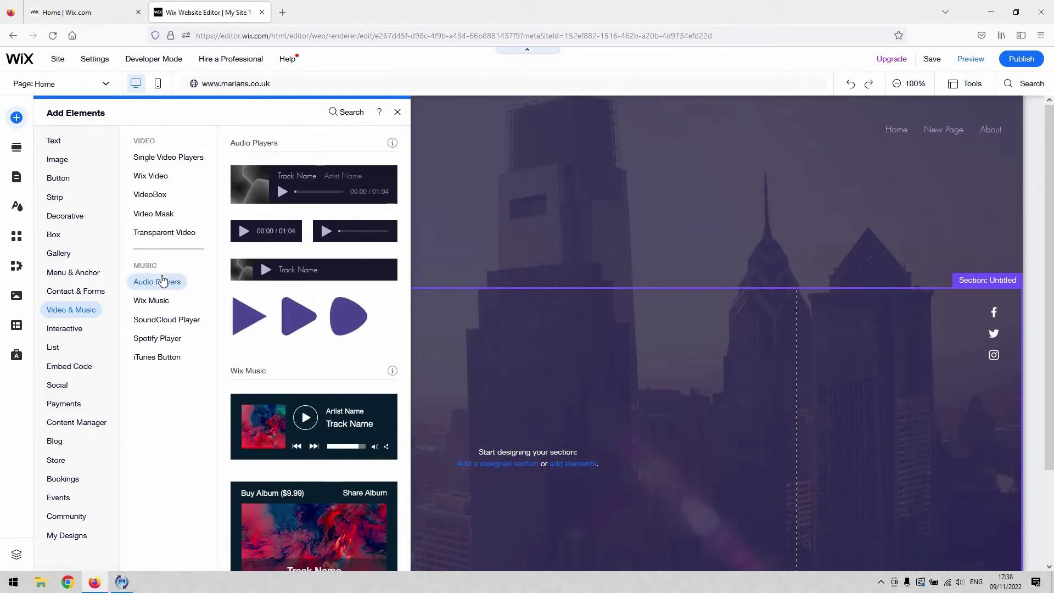
click(165, 303)
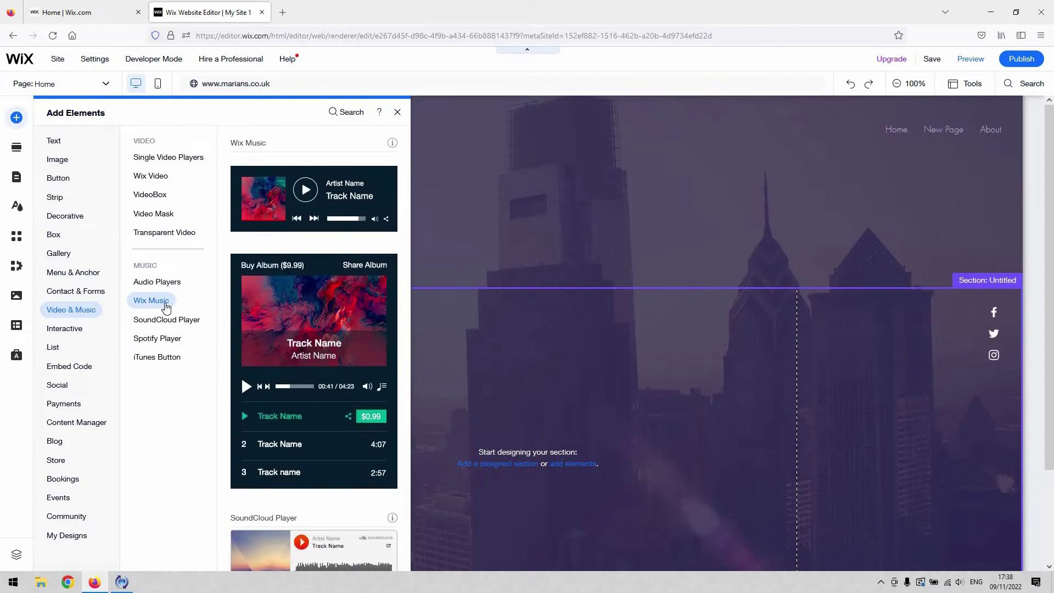
click(166, 283)
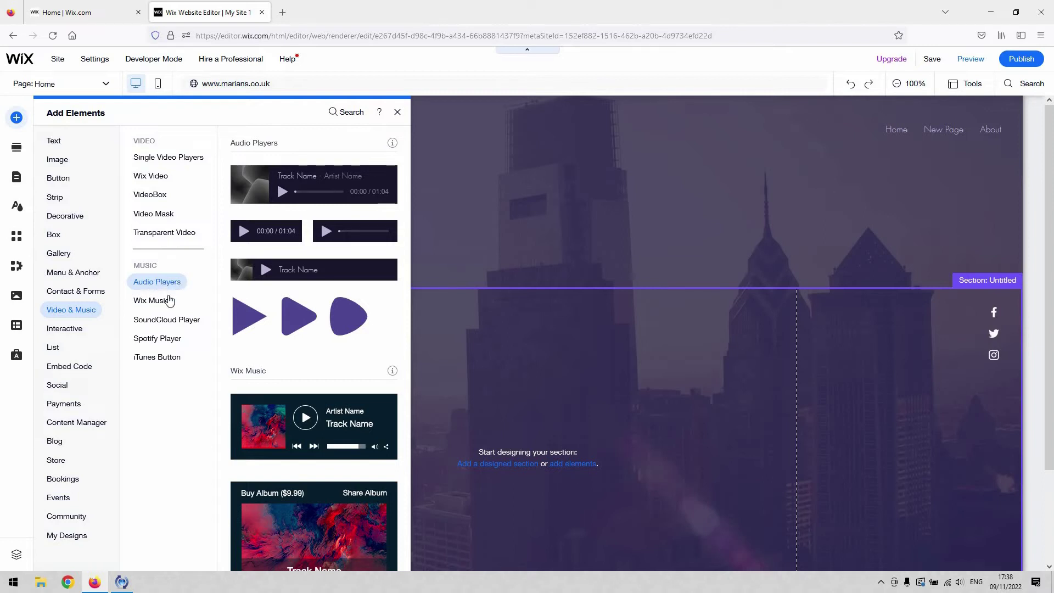
click(176, 323)
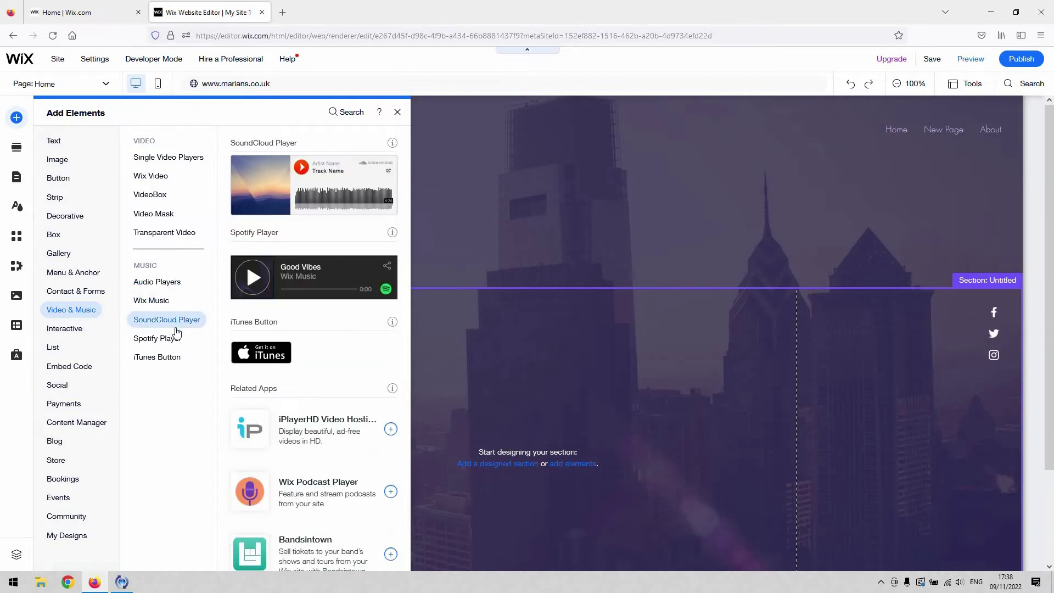
click(160, 357)
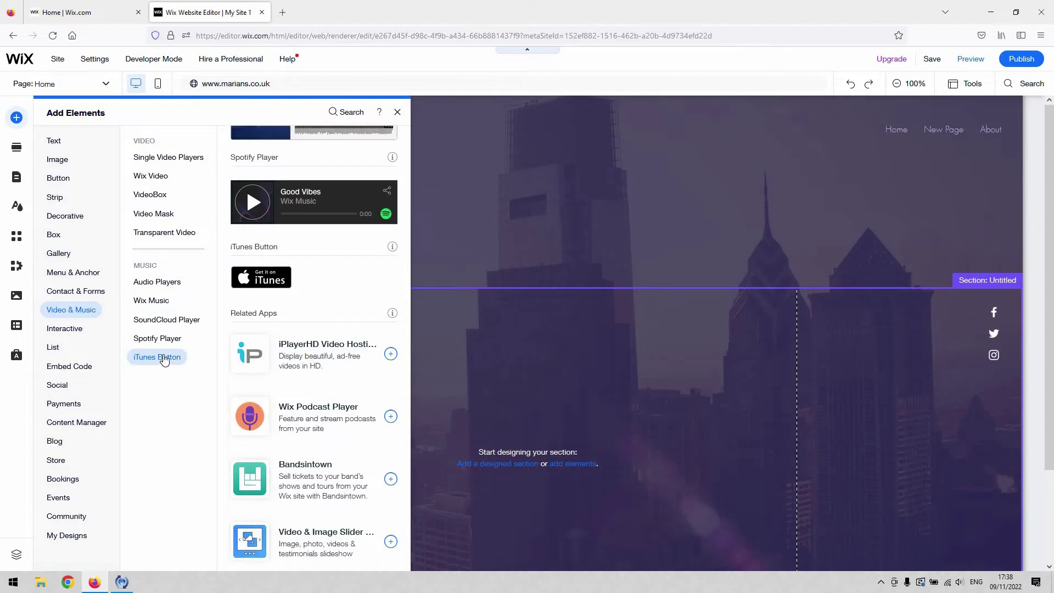
click(161, 321)
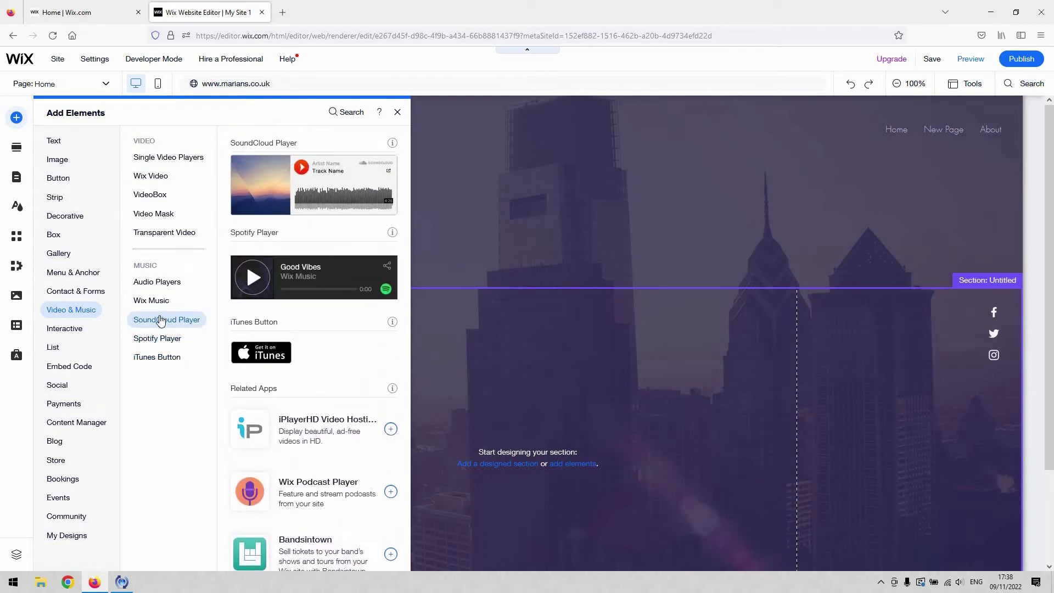
click(160, 283)
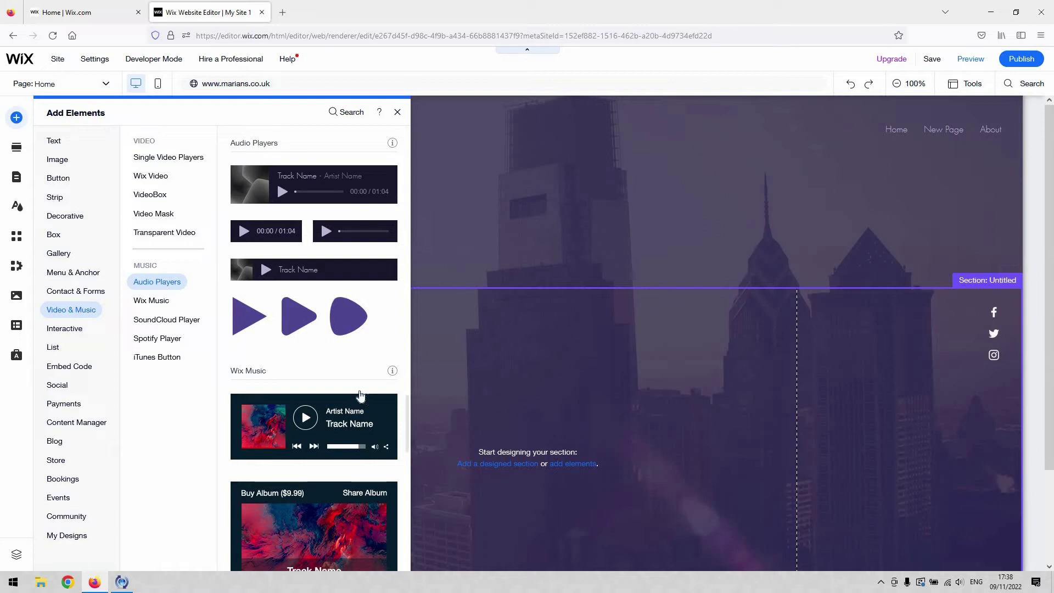
Check Spotify, SoundCloud and Wix Music, then drag the first Audio Player into Section: Untitled.
scroll(341, 385, down, 10)
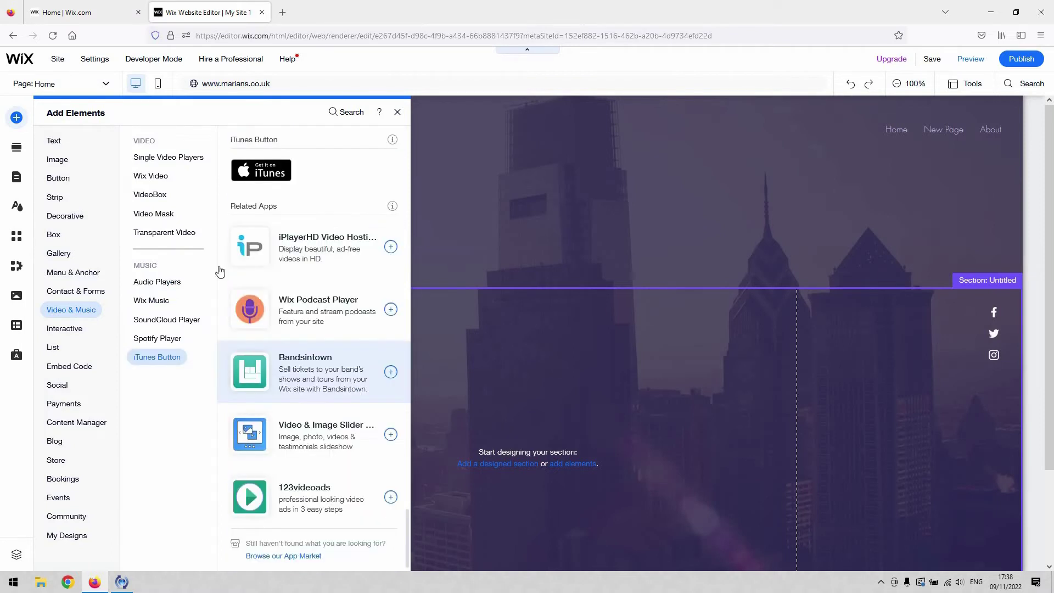
click(174, 289)
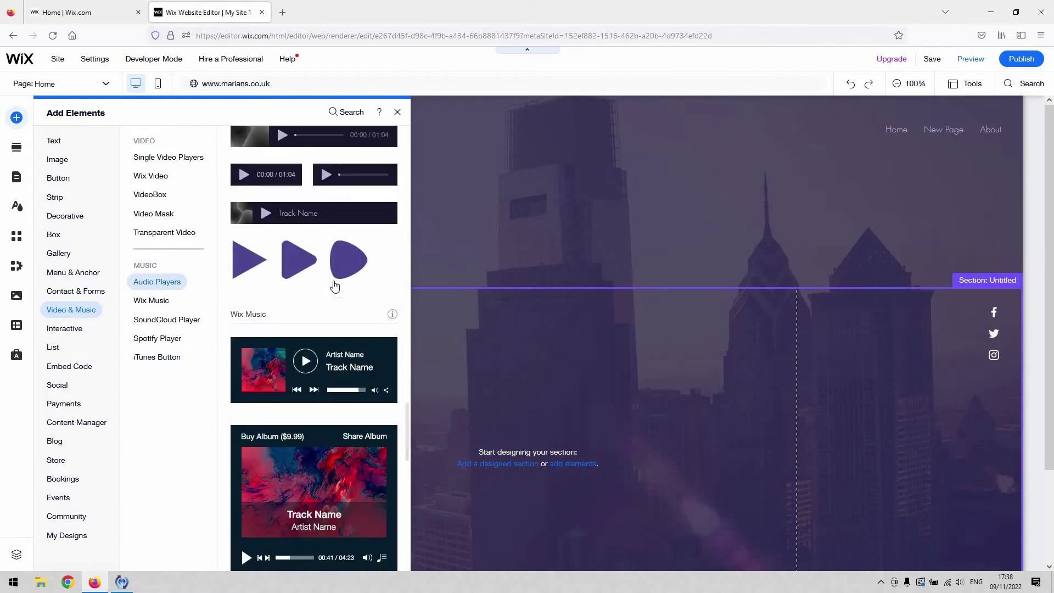
scroll(333, 283, down, 4)
scroll(334, 285, down, 5)
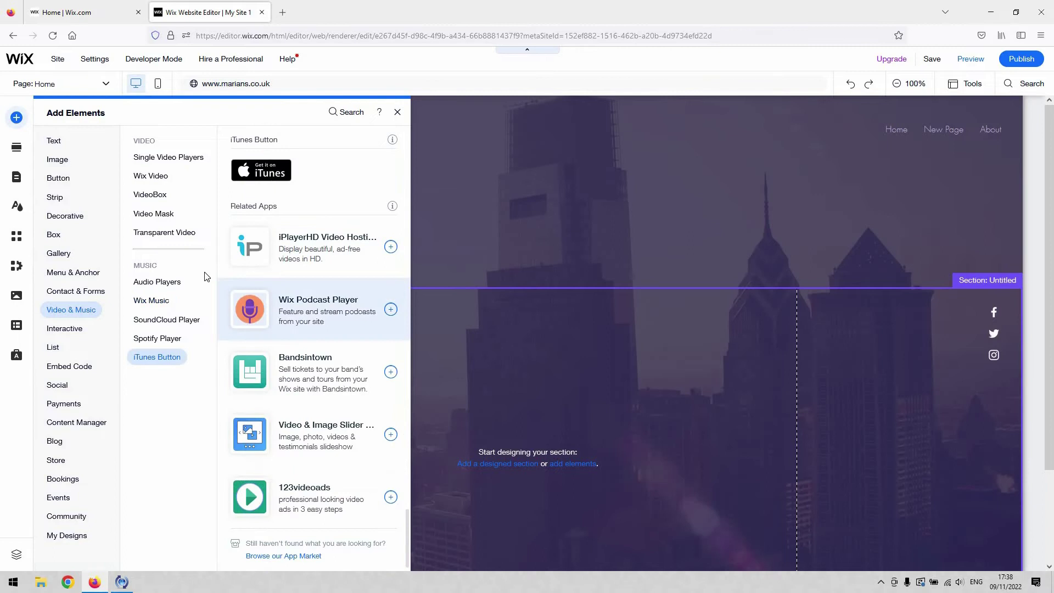
click(152, 340)
click(164, 319)
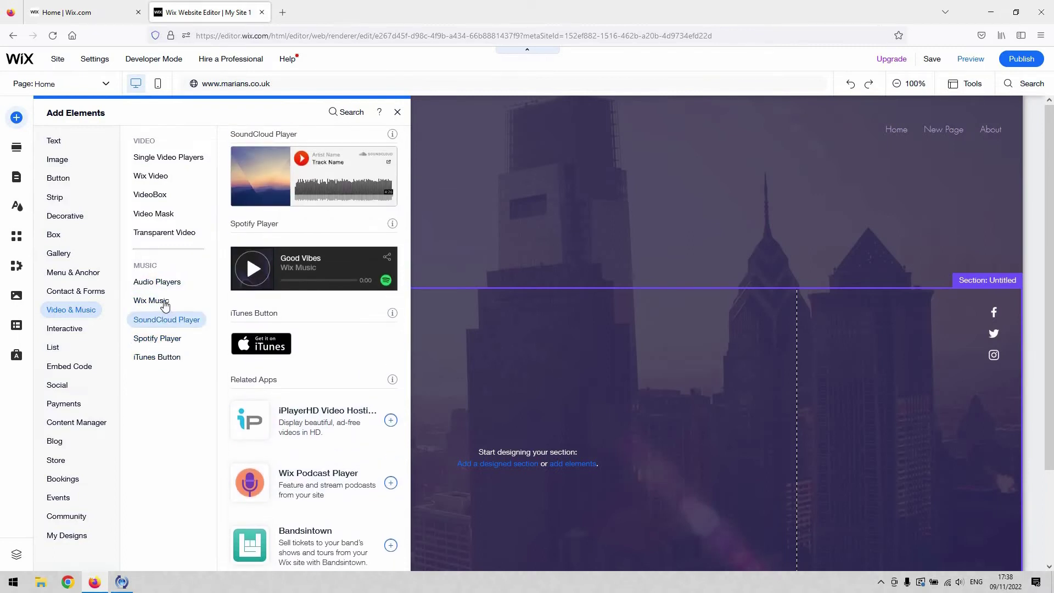
click(165, 305)
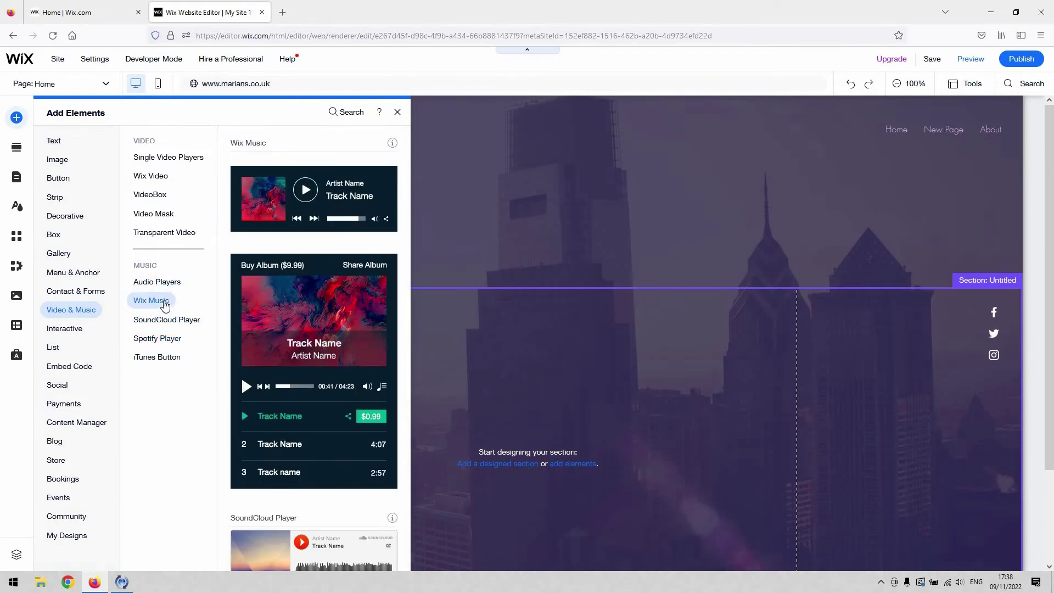
click(161, 282)
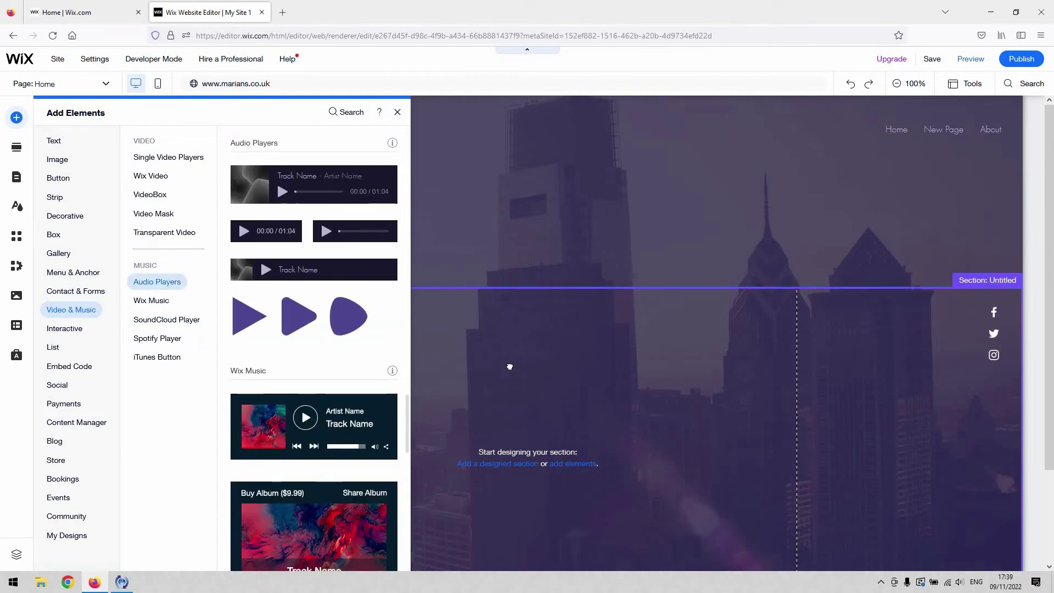
drag(509, 367, 529, 446)
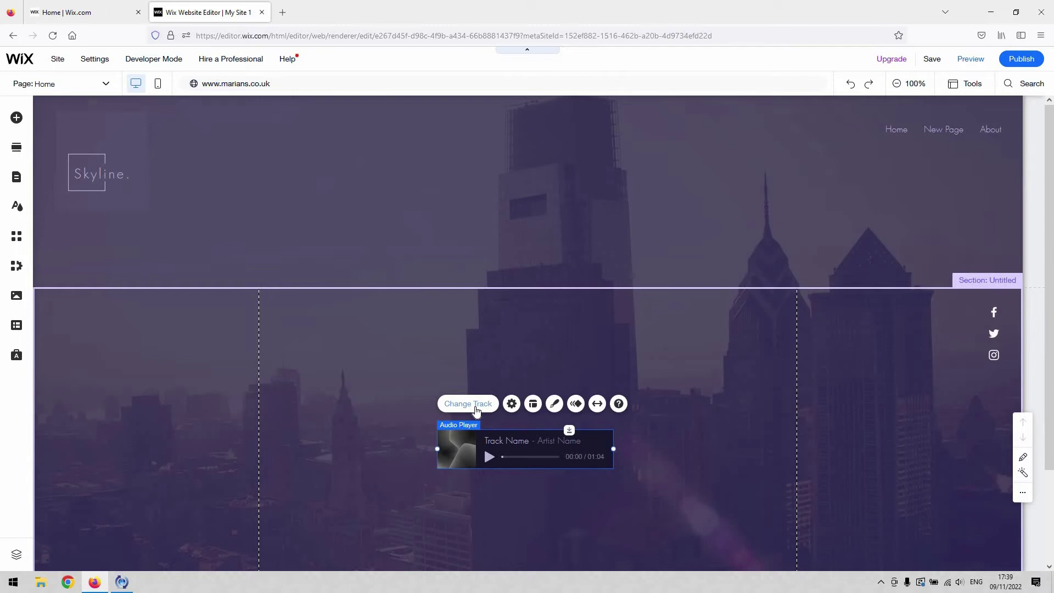
In the player's Settings, try External MP3, then switch the audio source back to One track.
click(474, 409)
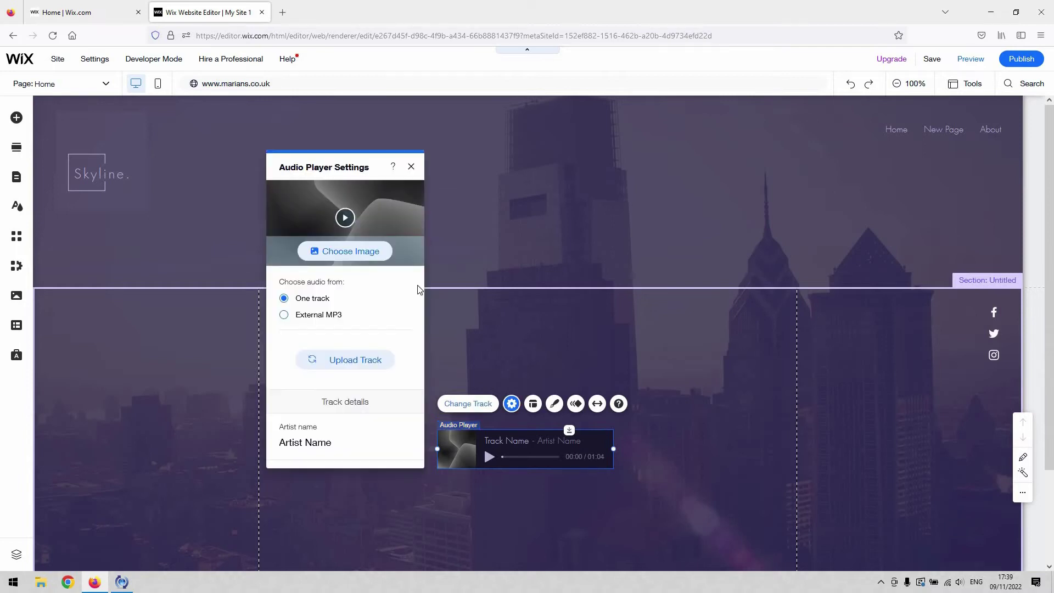
click(314, 319)
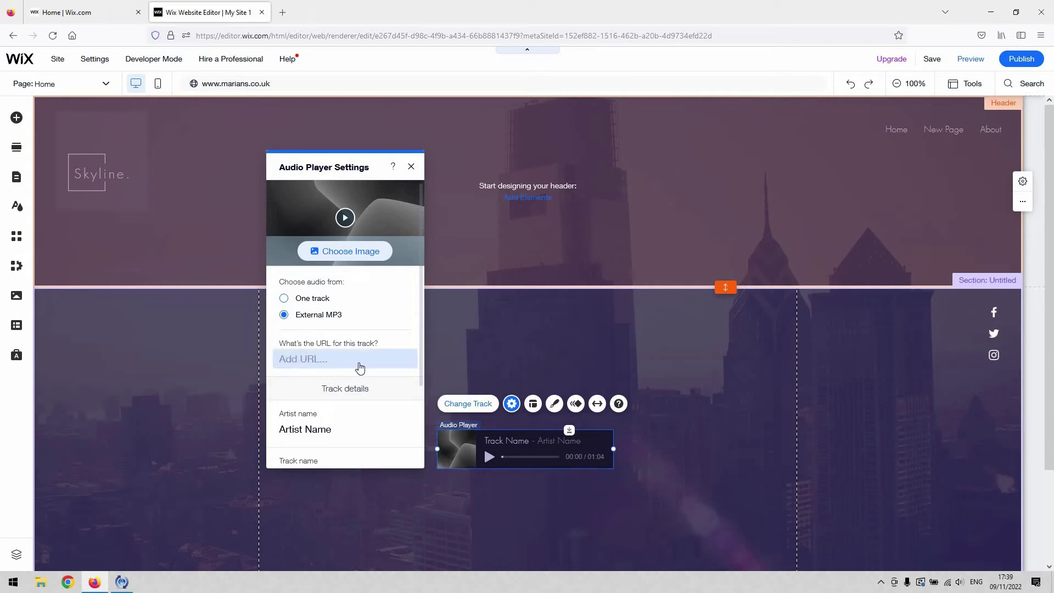
right_click(306, 361)
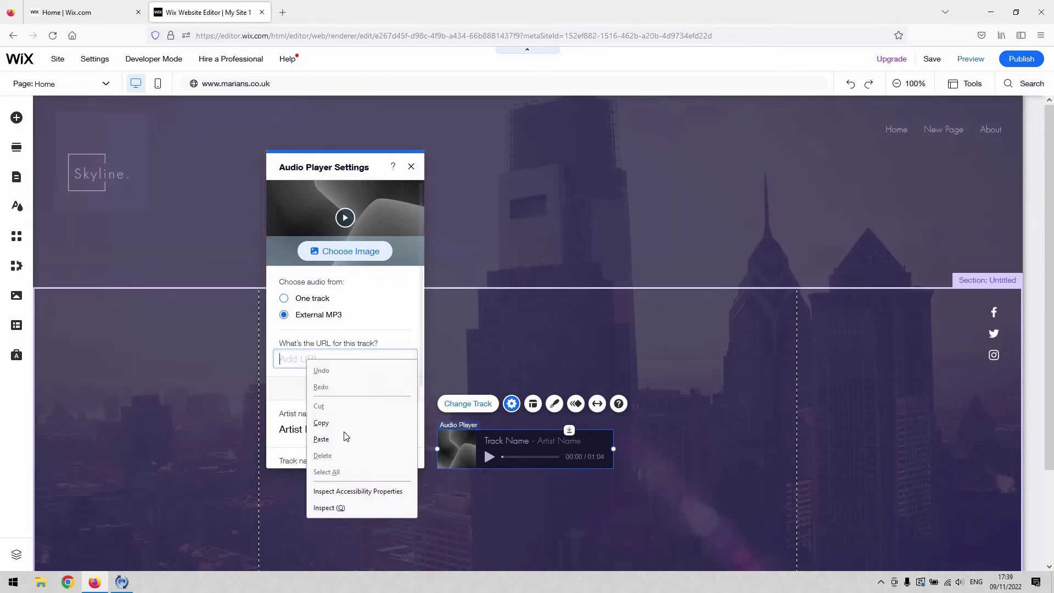
click(301, 303)
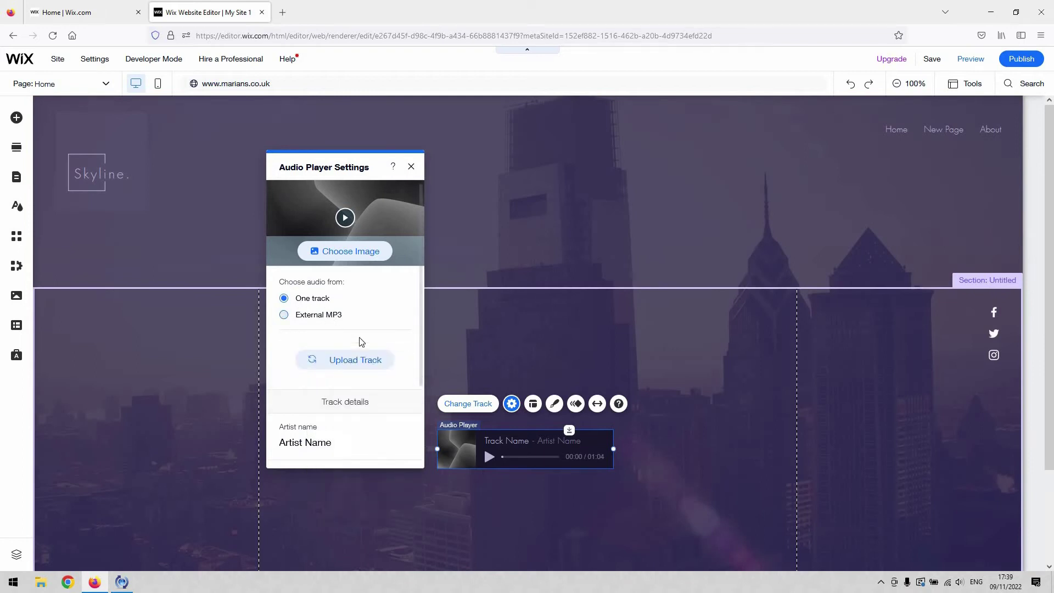
click(349, 364)
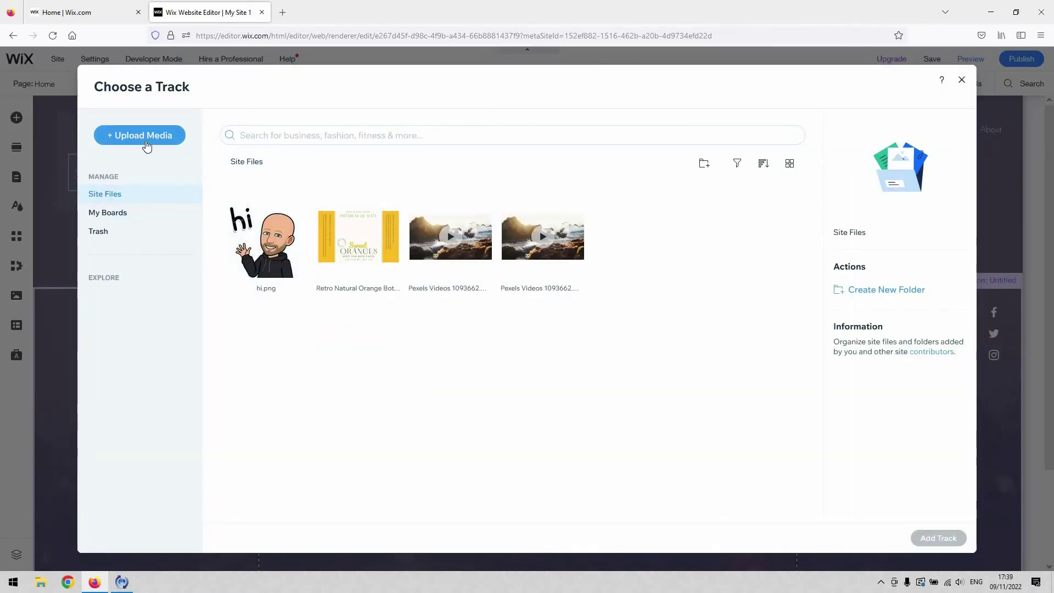
Upload the ES_Reminiscence Captured MP3 from Downloads and add it as the player's track.
click(146, 144)
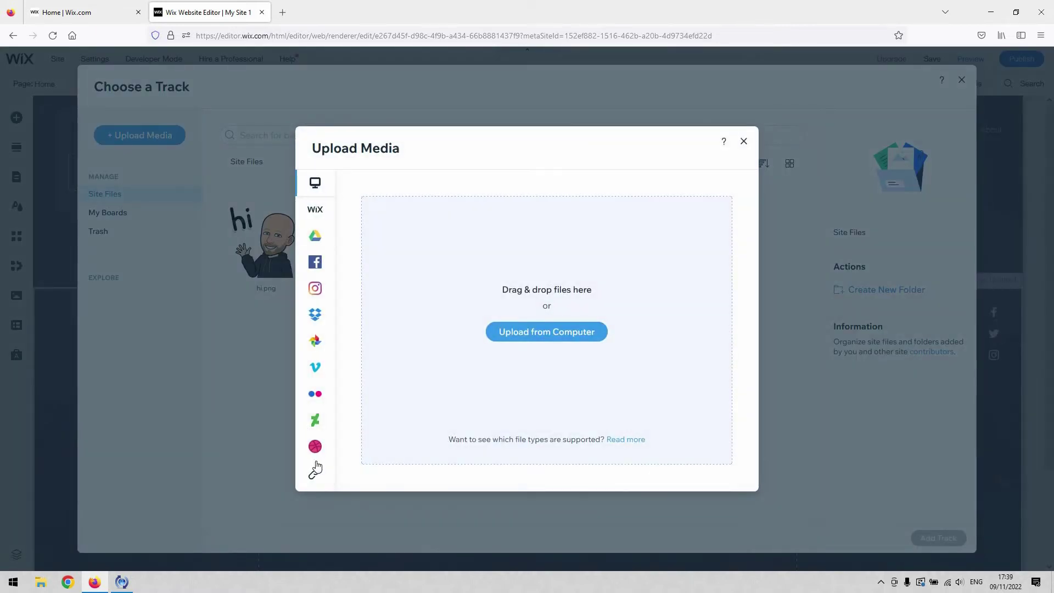
mouse_move(333, 348)
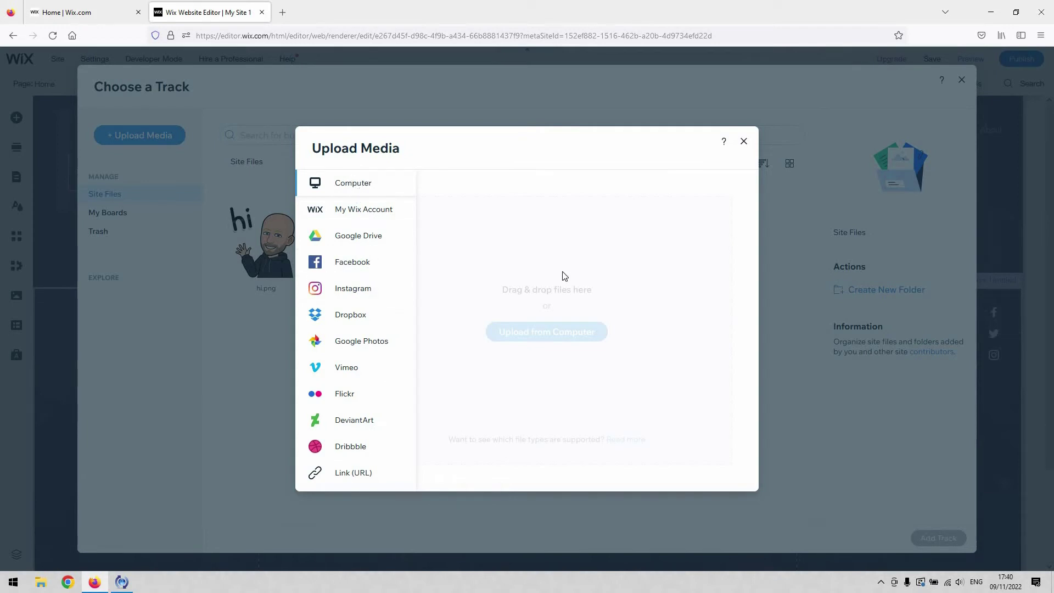
click(533, 335)
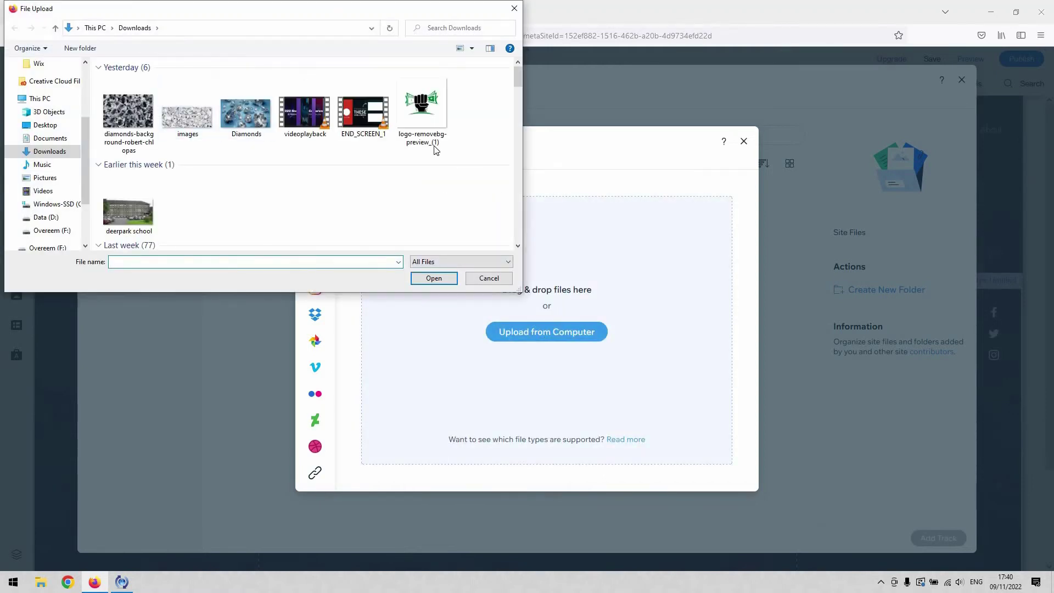
scroll(521, 93, down, 3)
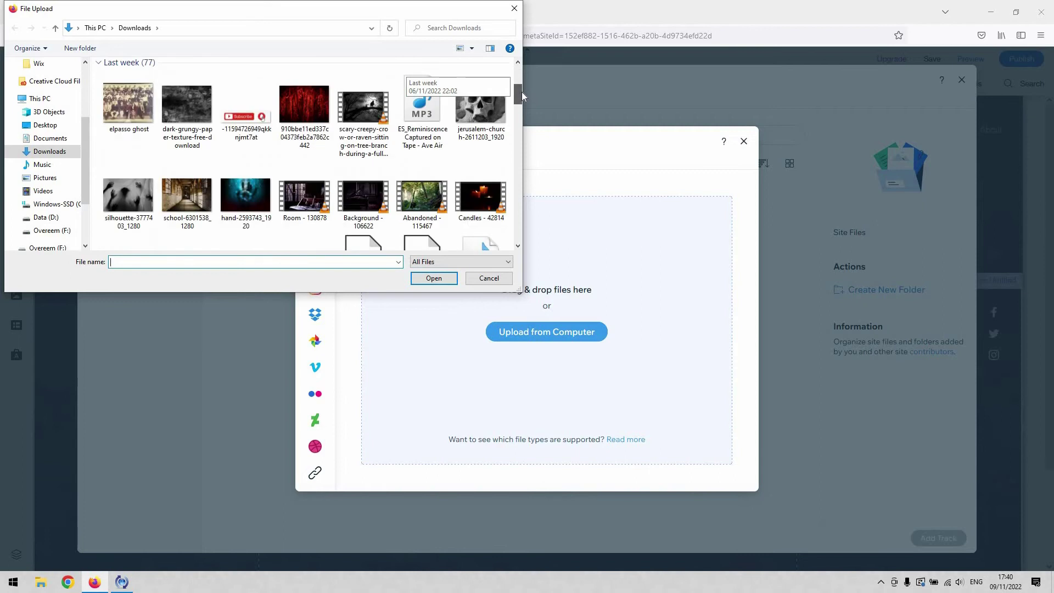
double_click(426, 152)
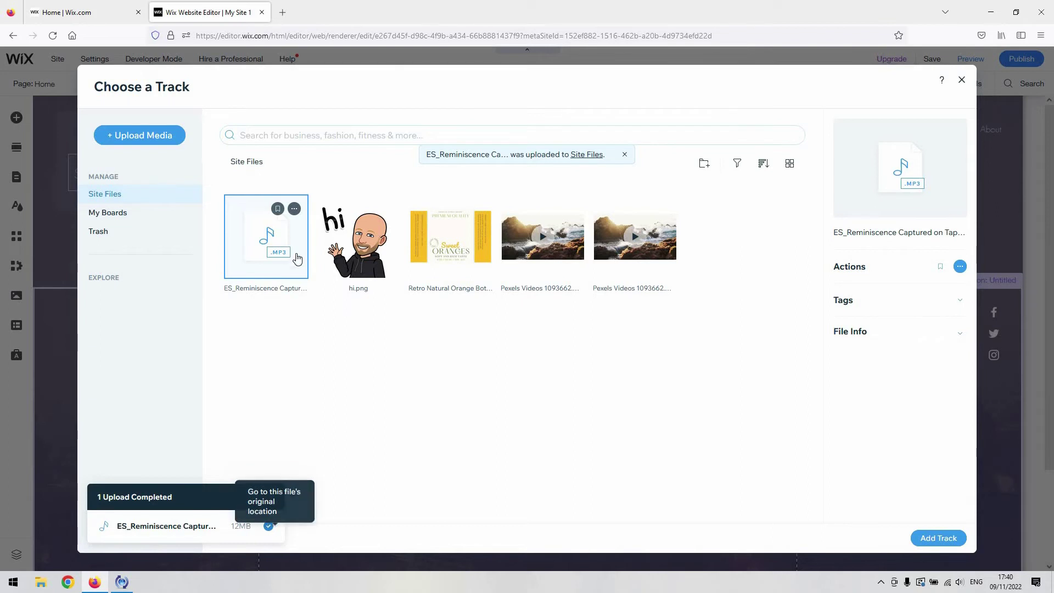
click(294, 208)
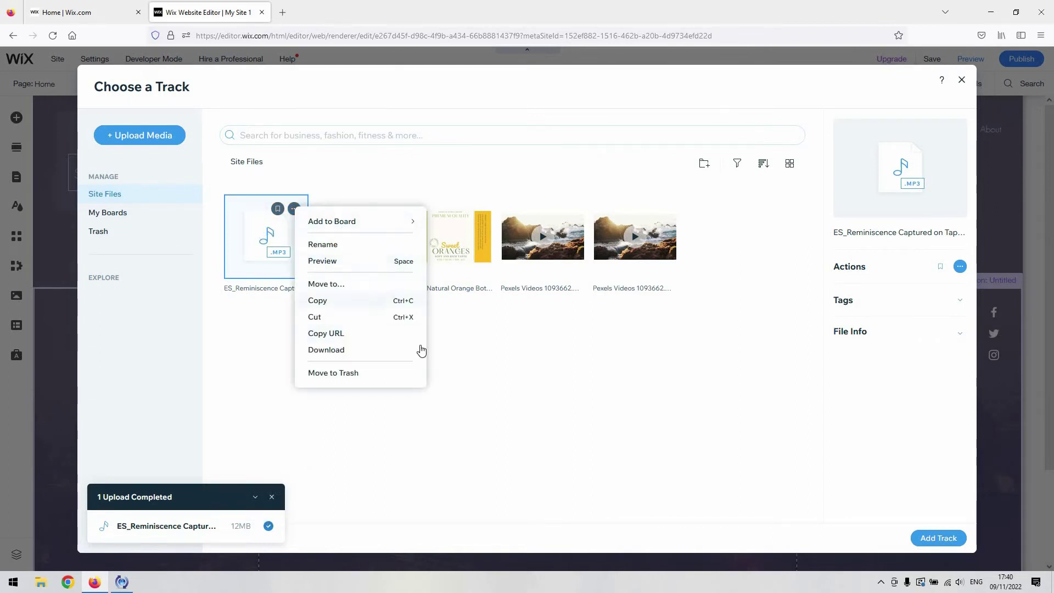
click(537, 403)
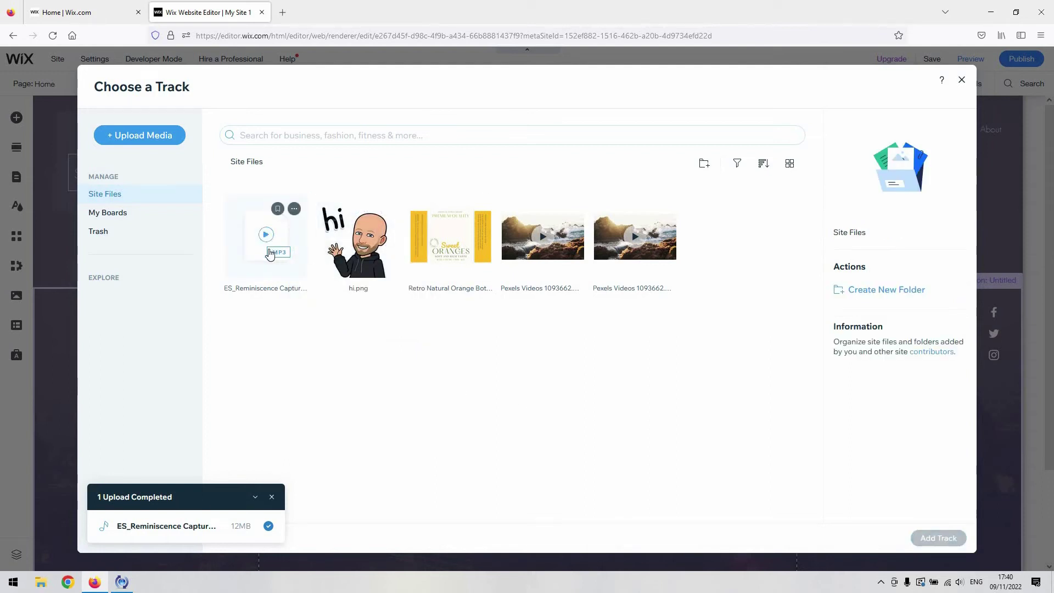
click(260, 271)
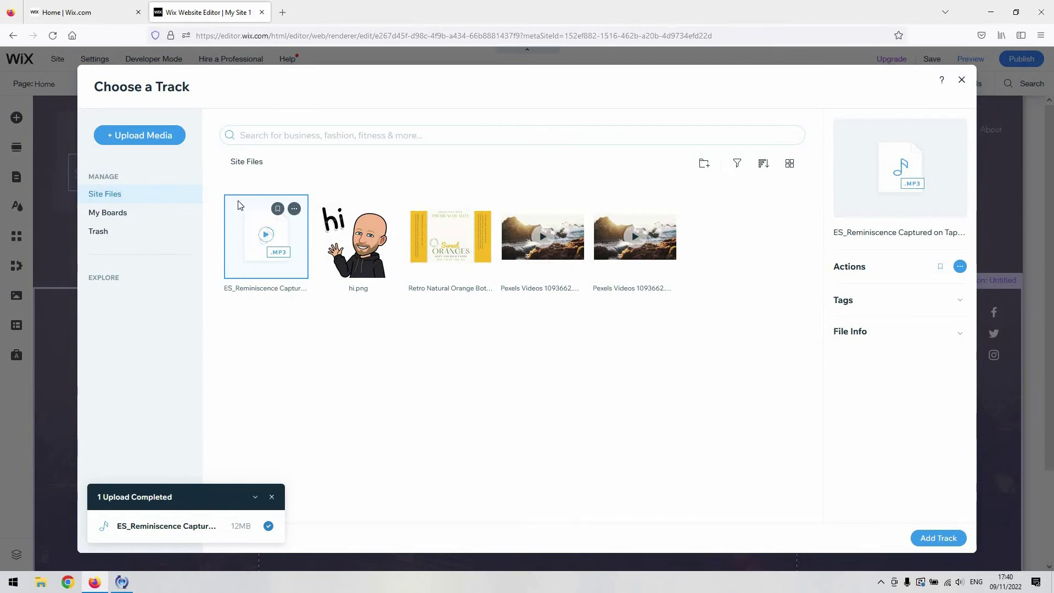
click(940, 538)
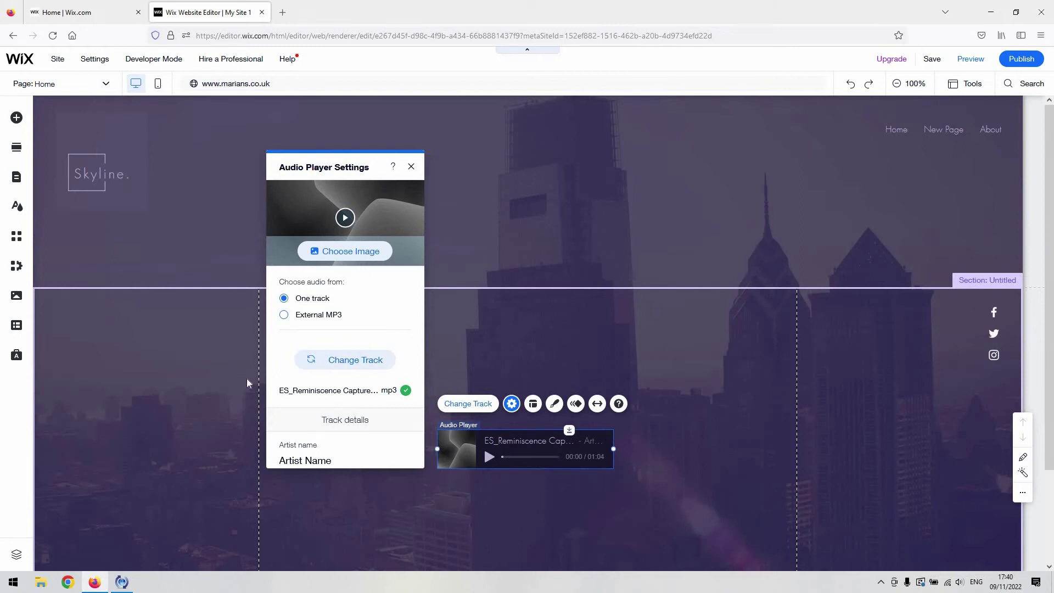
Scroll the Audio Player Settings to Track details and select the Artist name field.
scroll(358, 320, down, 2)
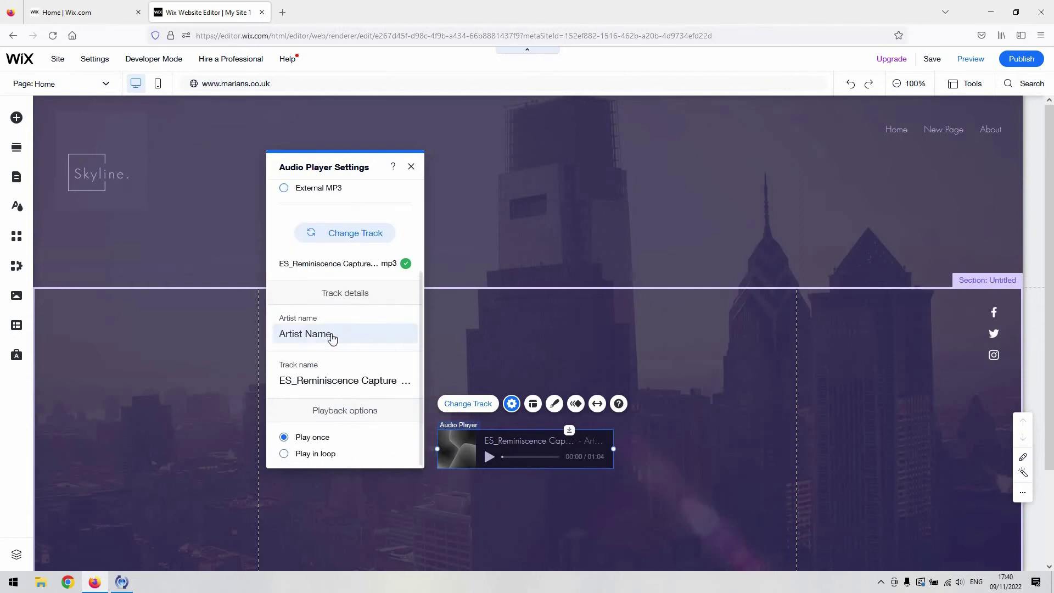
click(340, 332)
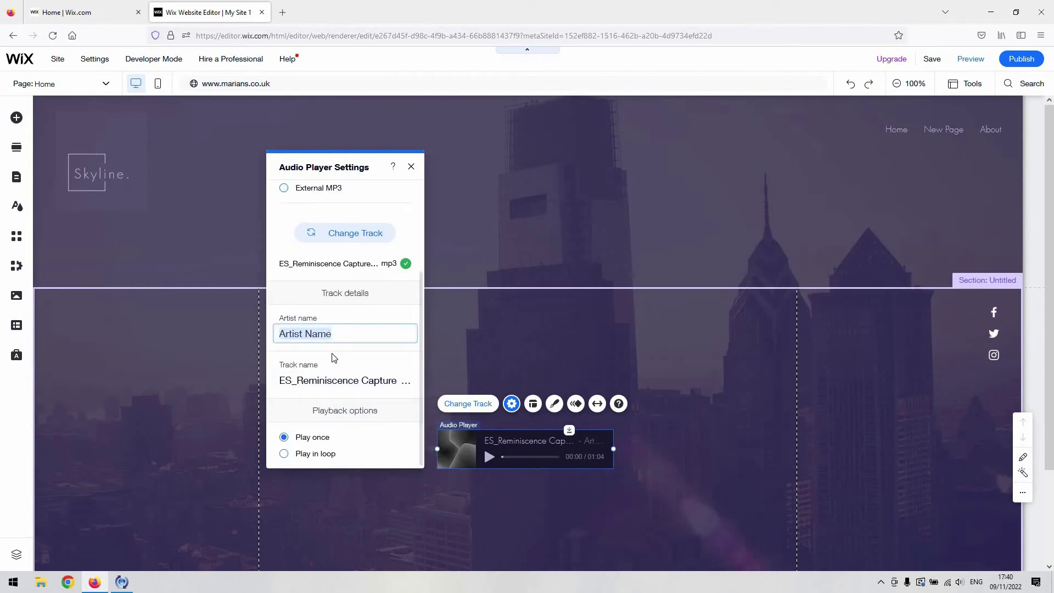
Widen the audio player to W 574 and move it left and up in the Untitled section.
click(329, 389)
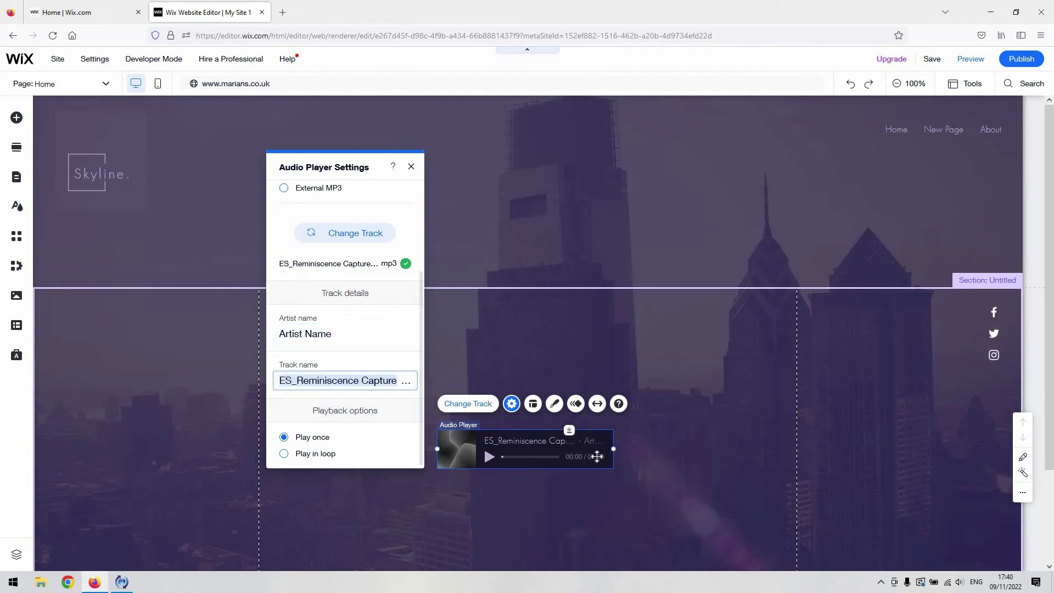
drag(614, 448, 737, 458)
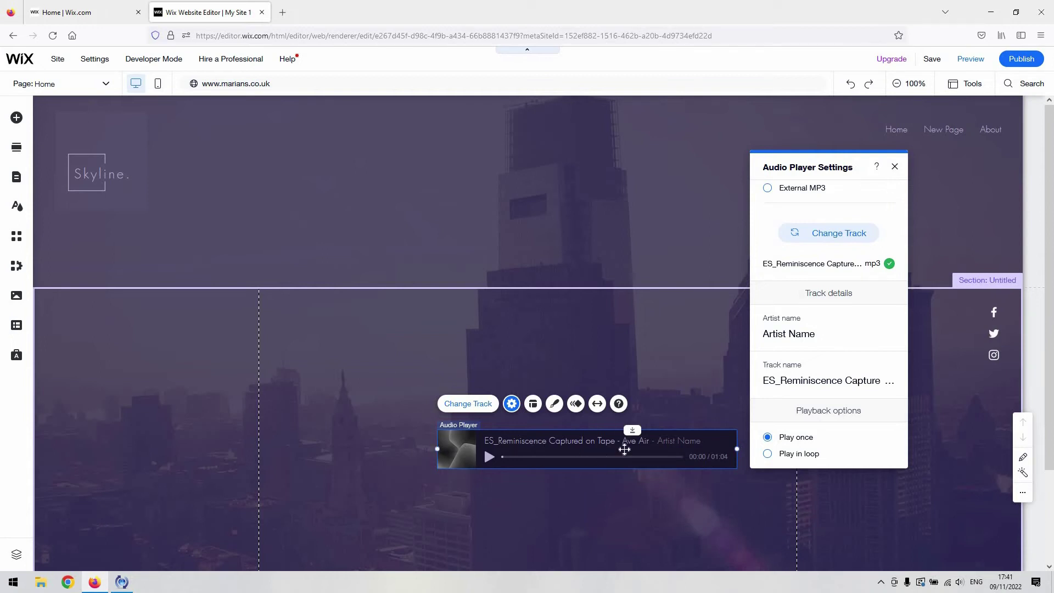
mouse_move(439, 451)
mouse_down()
mouse_move(468, 434)
mouse_move(431, 442)
mouse_up()
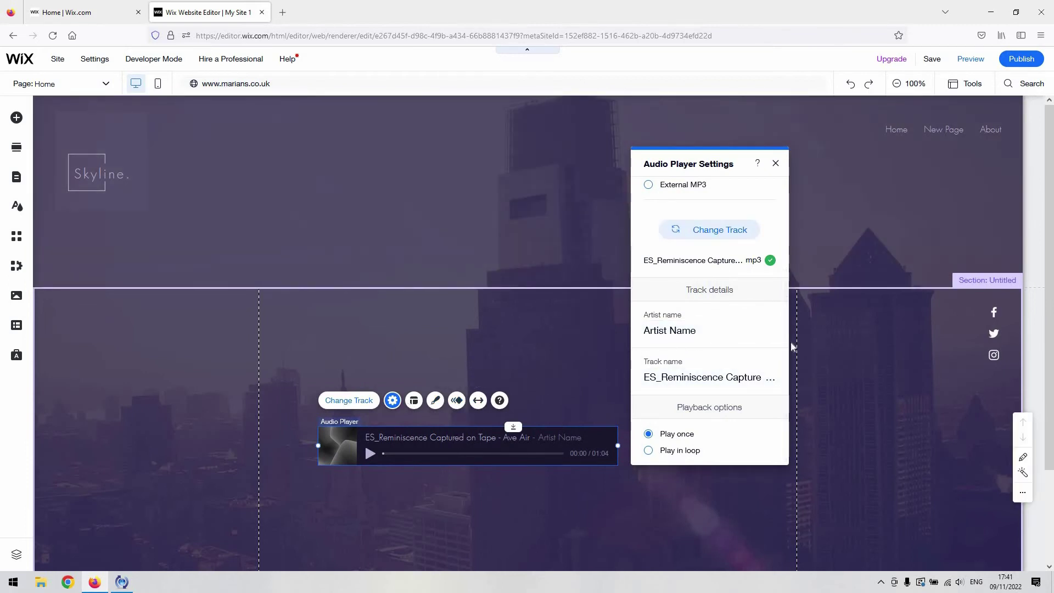
scroll(726, 430, down, 2)
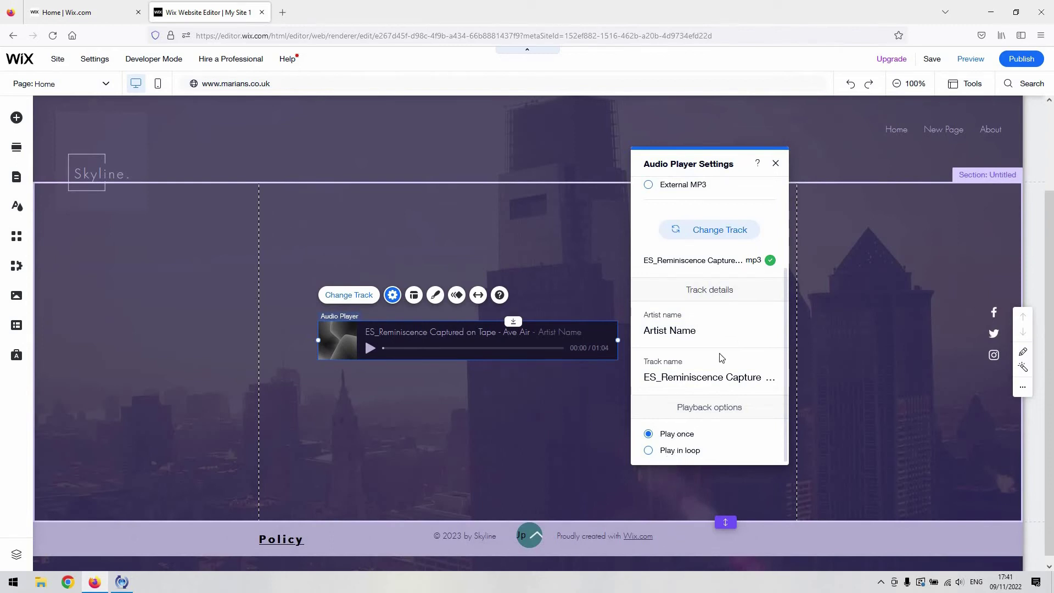
scroll(710, 372, up, 3)
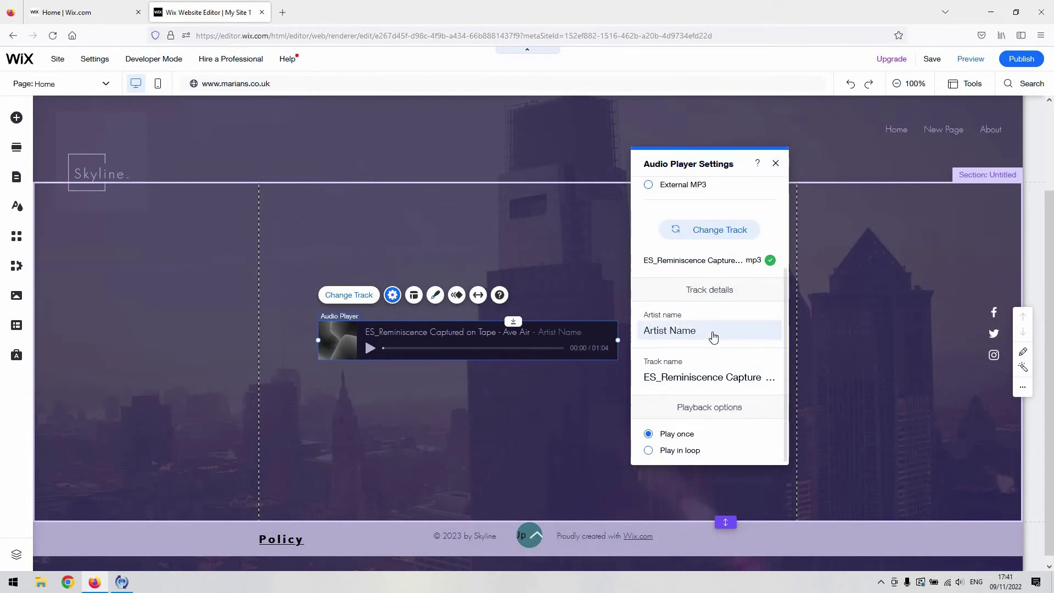
scroll(730, 274, up, 3)
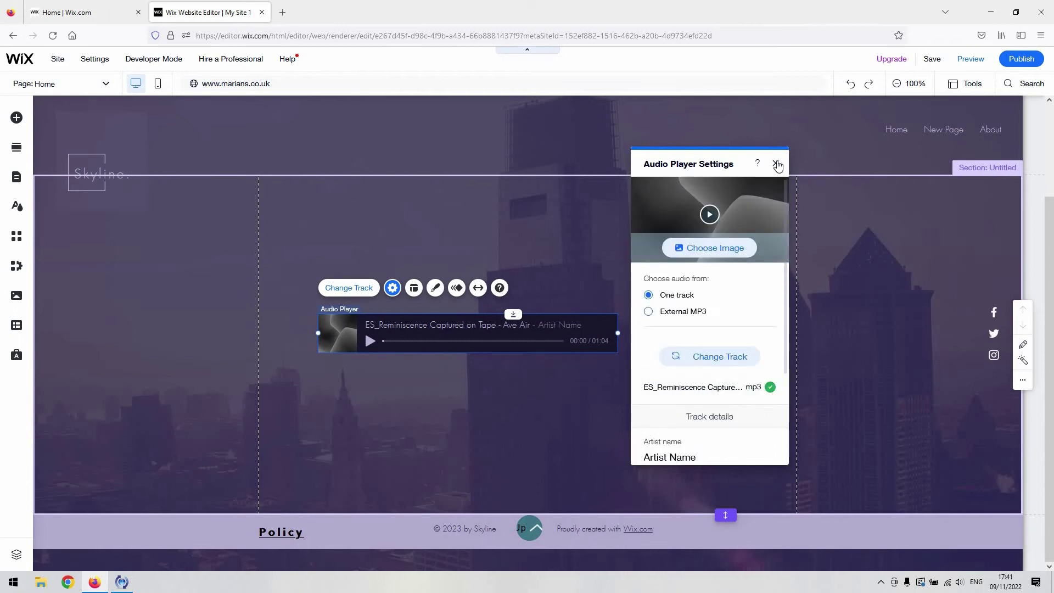
Open the player's Layout options and hide artist name, track name, progress bar and time stamp.
click(774, 164)
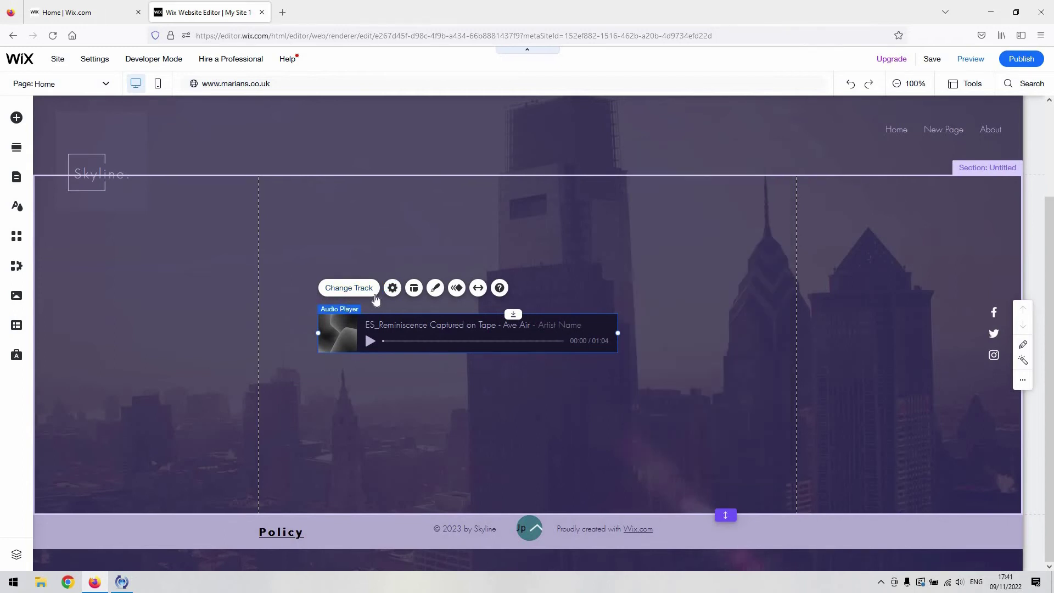
click(400, 292)
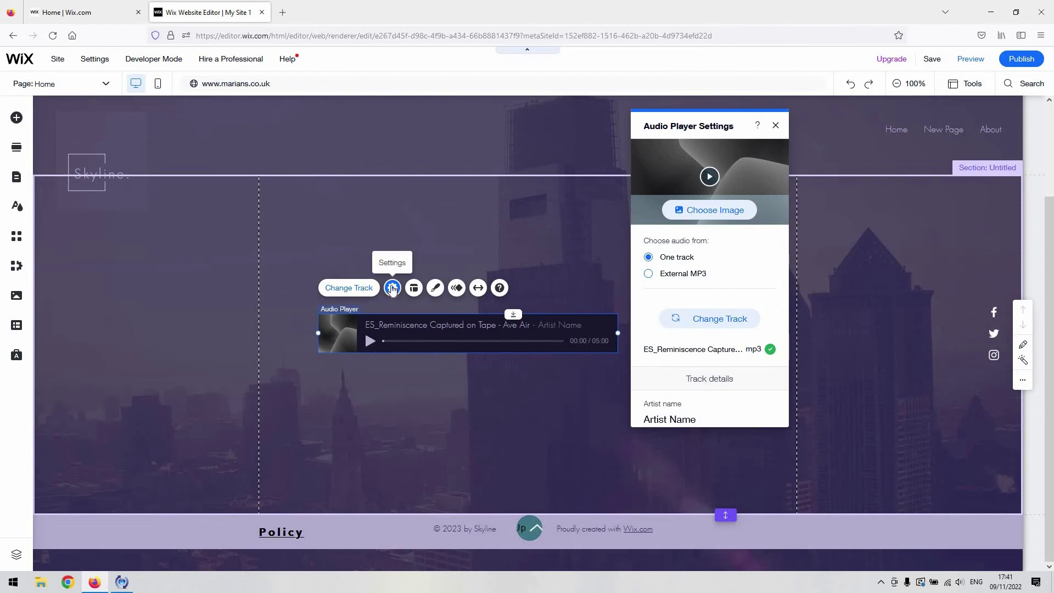
click(775, 125)
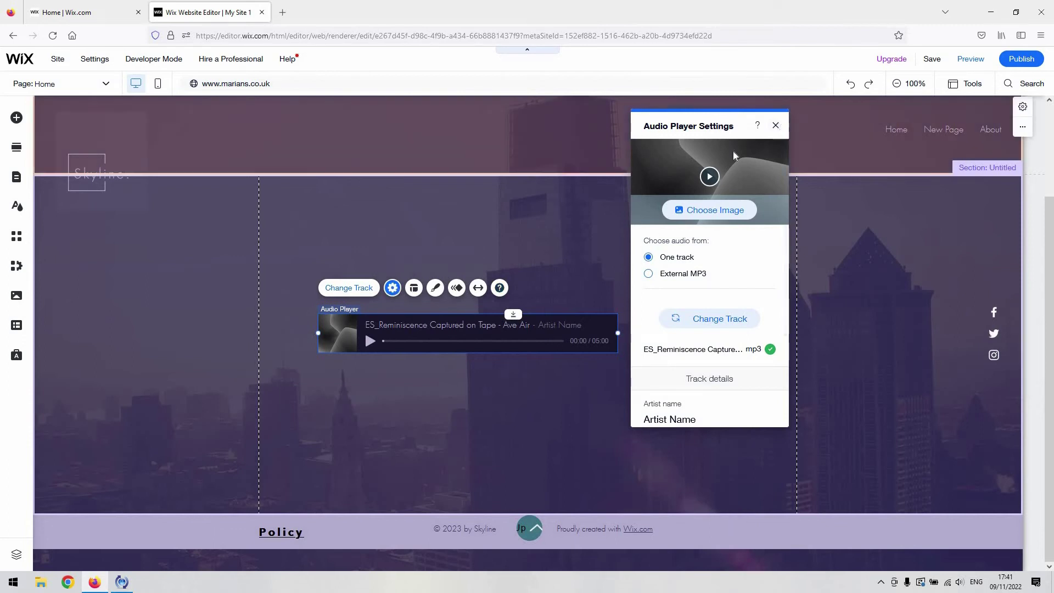
click(413, 291)
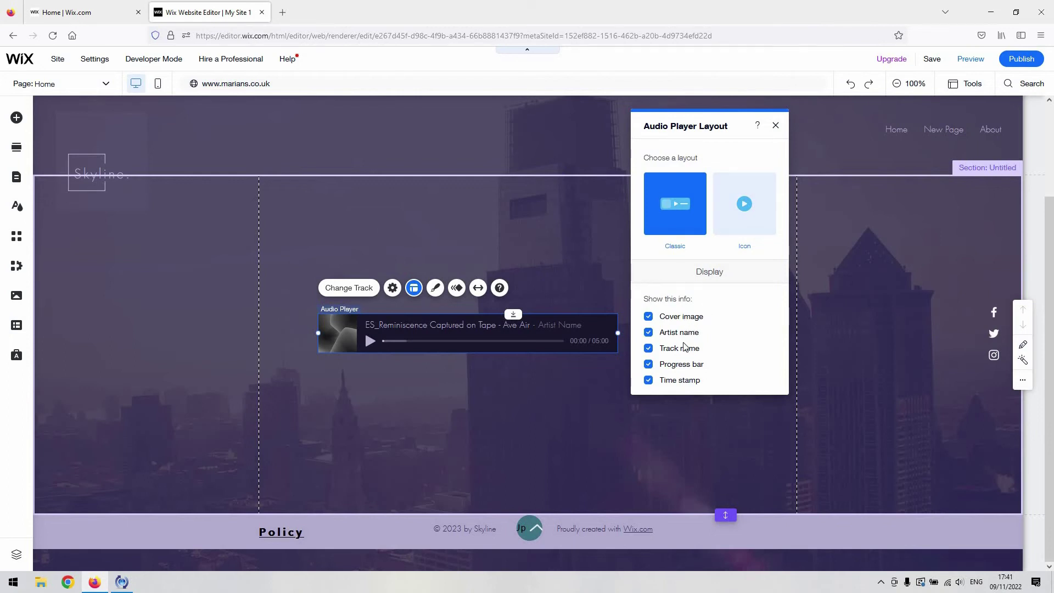
click(666, 335)
click(671, 350)
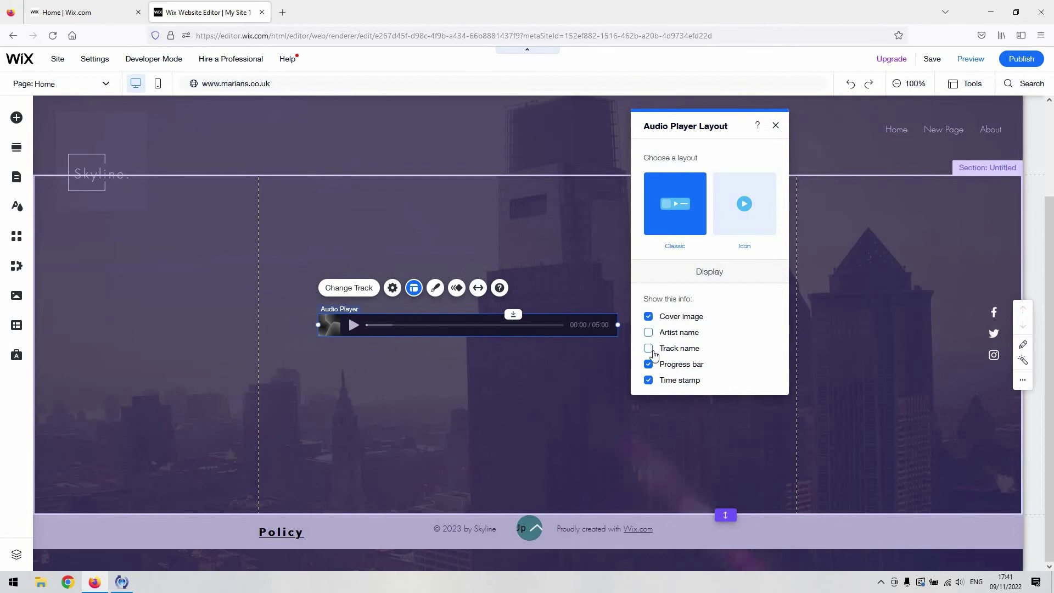
click(682, 365)
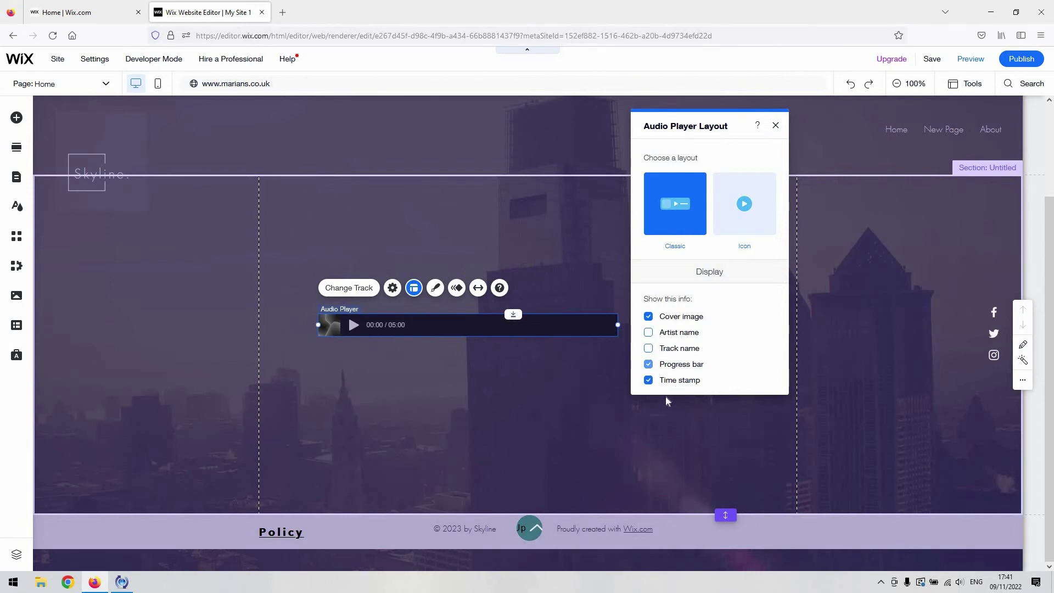
click(668, 381)
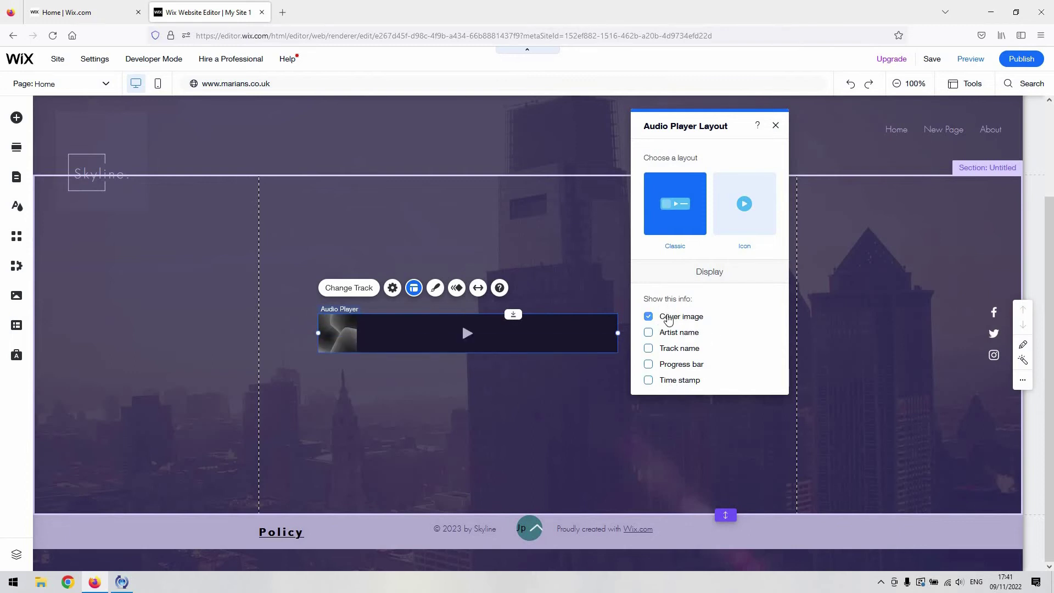
Turn cover image, artist name, track name, progress bar and time stamp back on.
click(668, 320)
click(668, 321)
click(669, 321)
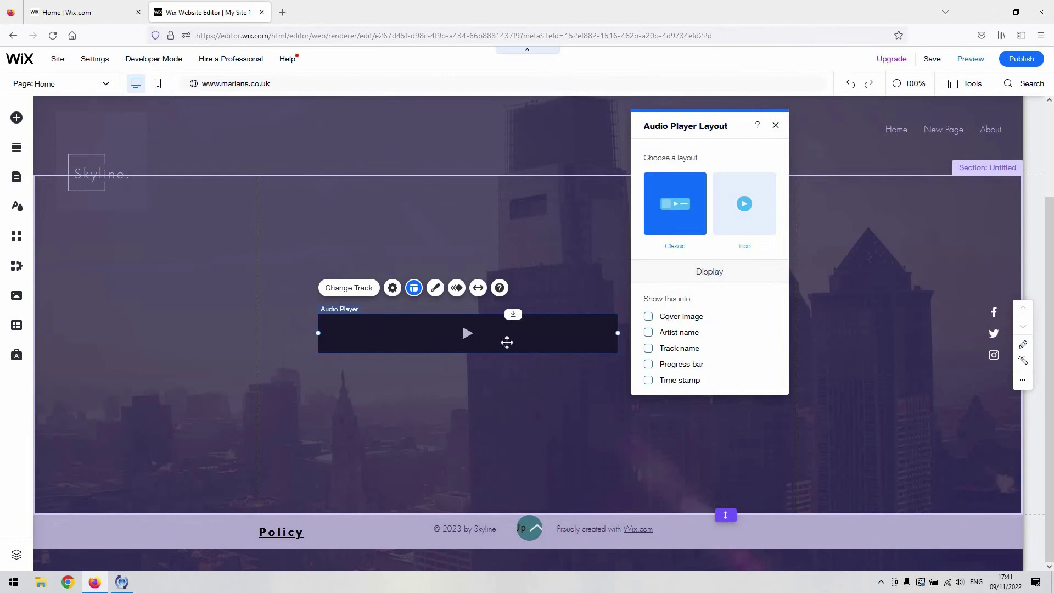
click(648, 316)
click(679, 332)
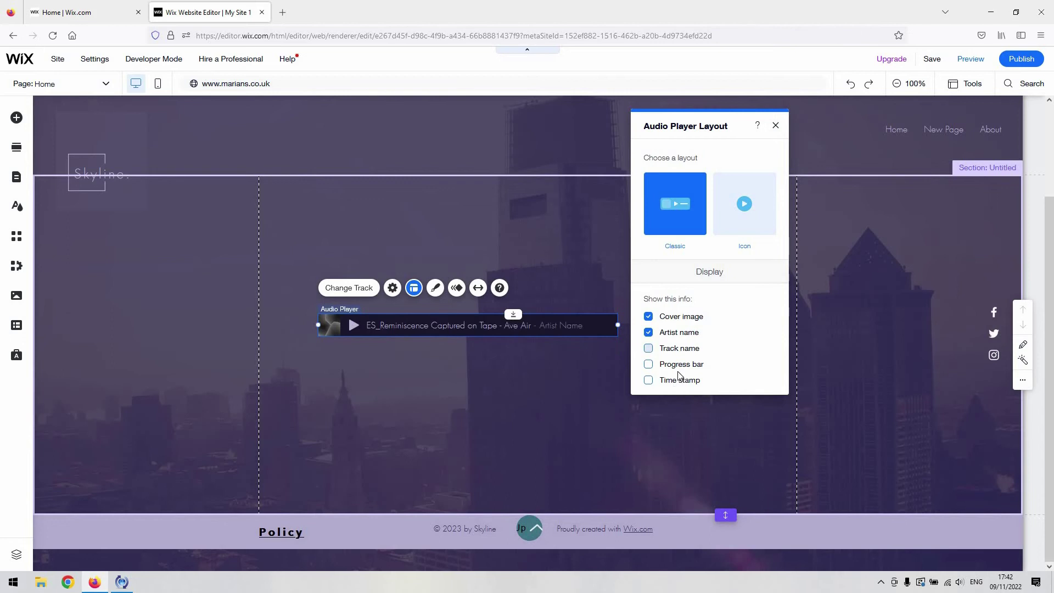
click(679, 348)
click(678, 381)
click(681, 363)
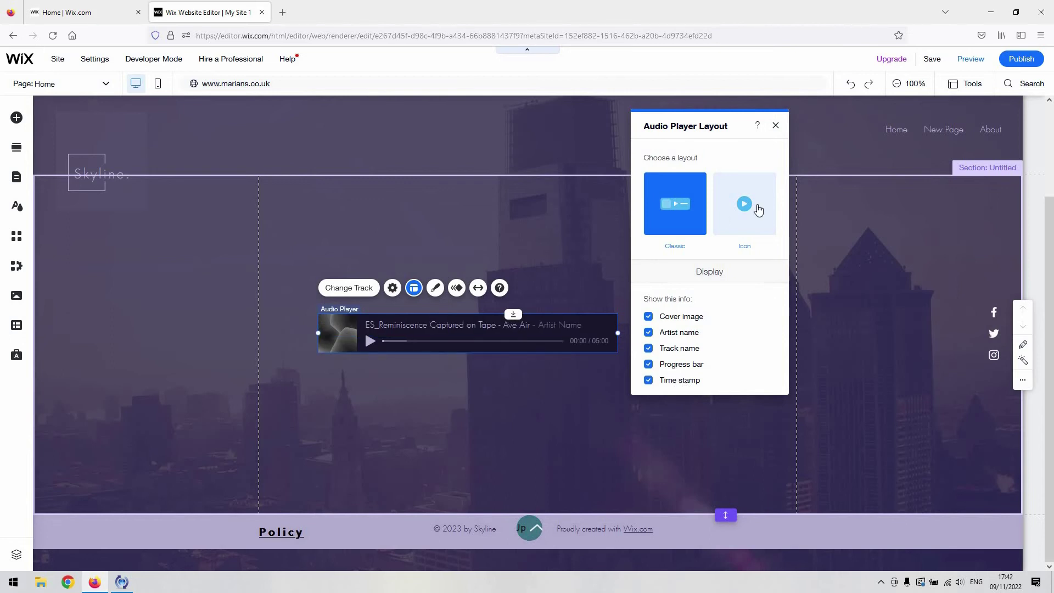
Try the Icon layout, then return the player to the Classic layout and close the panel.
click(752, 207)
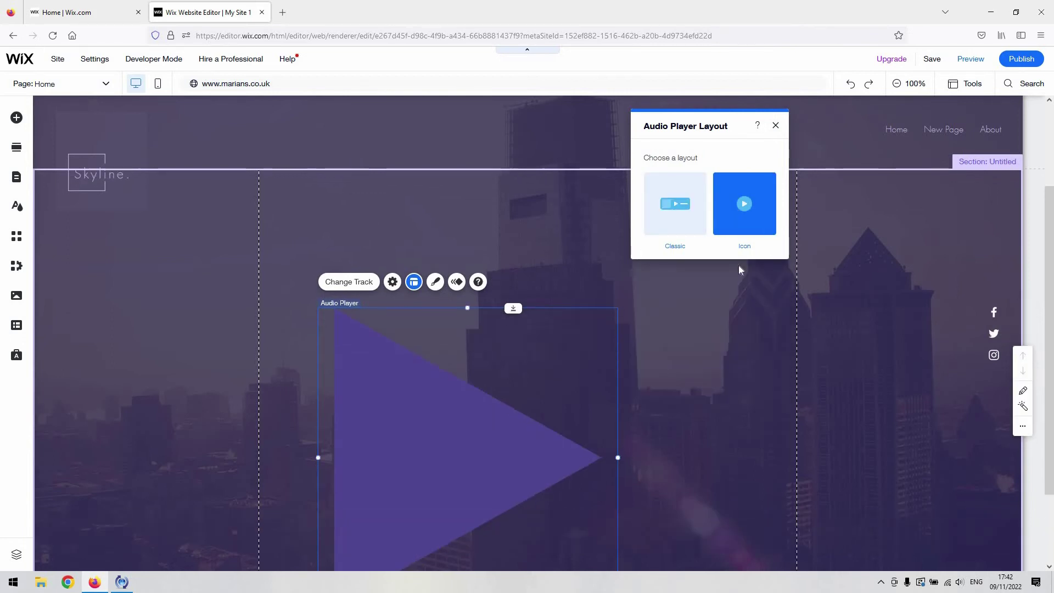
scroll(533, 181, down, 2)
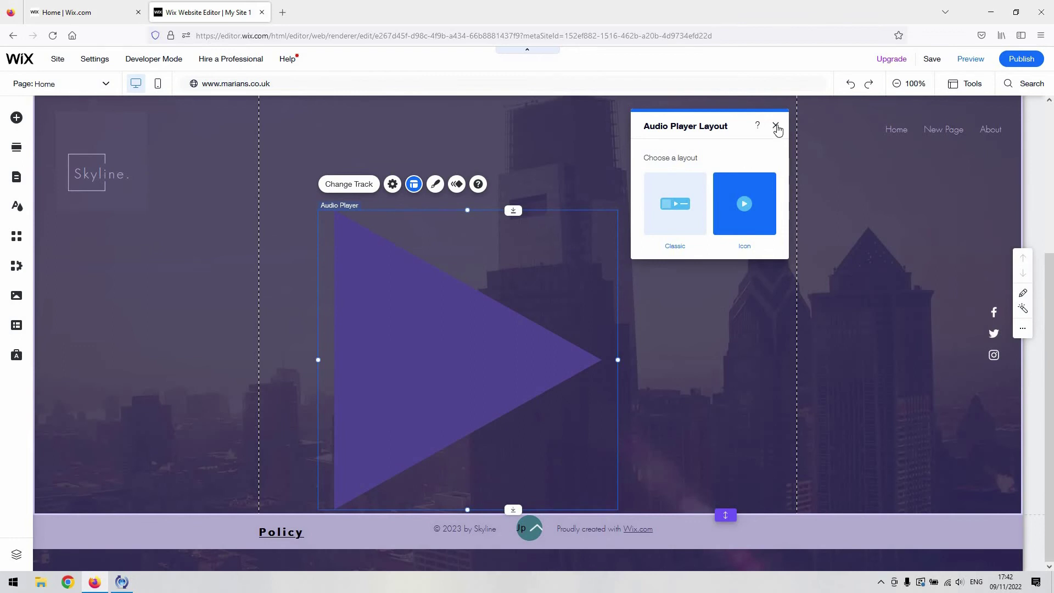
key(Escape)
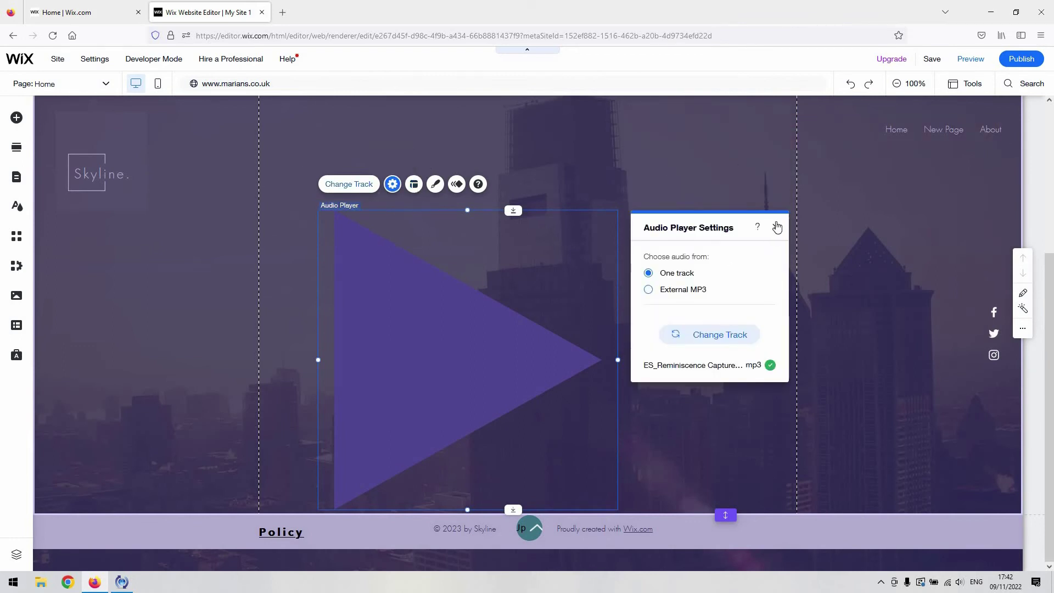
click(776, 226)
click(414, 184)
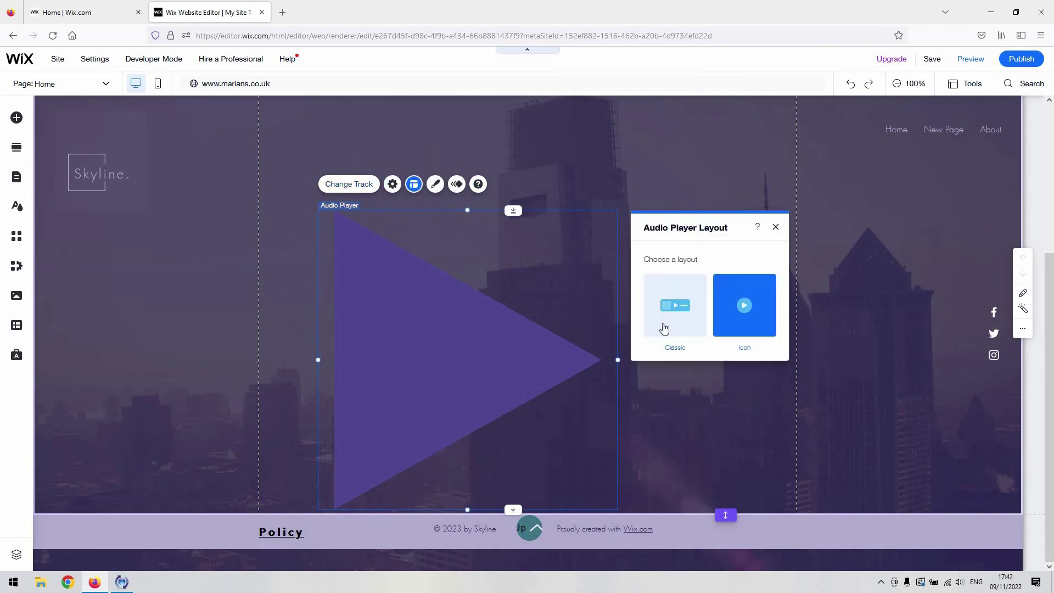
click(666, 325)
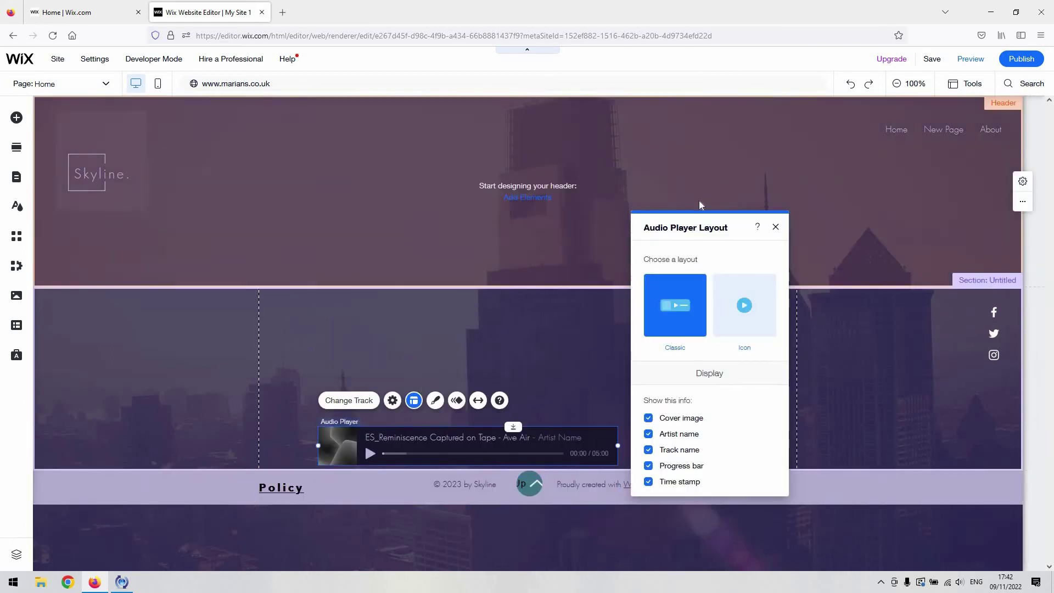
click(775, 226)
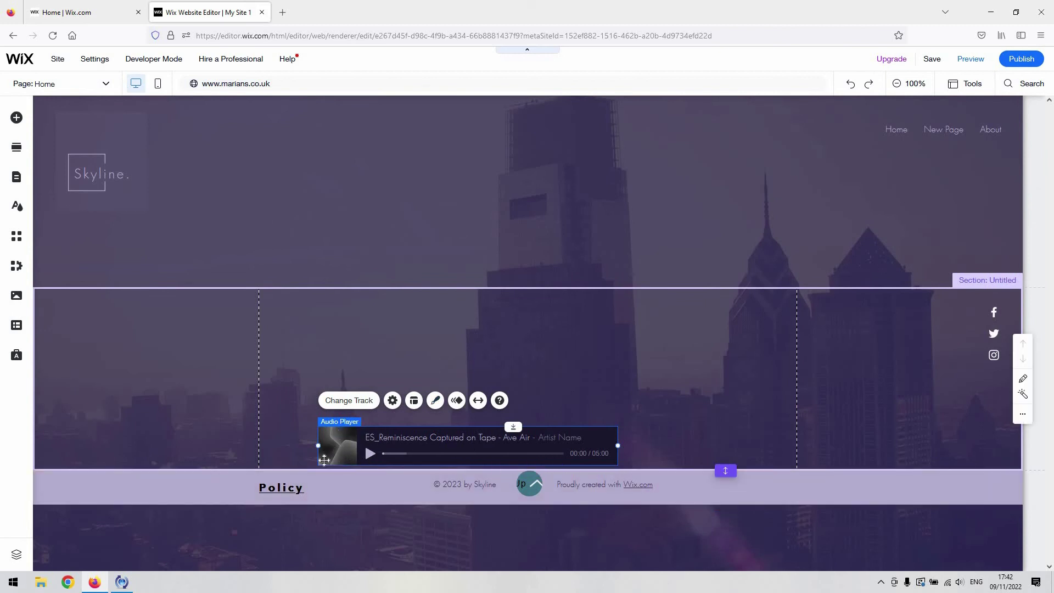
Choose hi.png from Site Files as the player's cover image and close Settings.
click(392, 400)
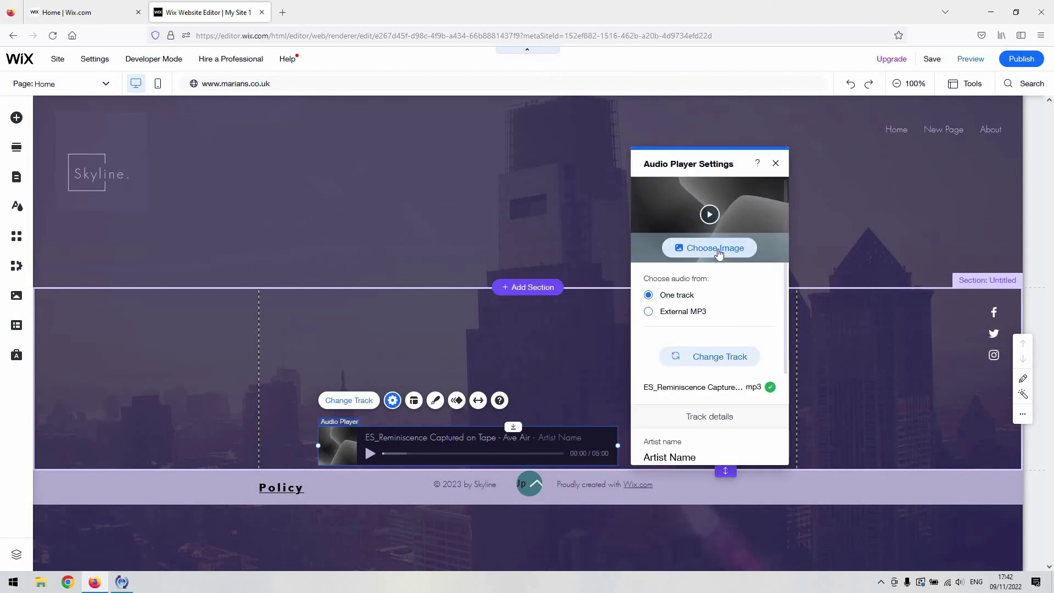
click(713, 248)
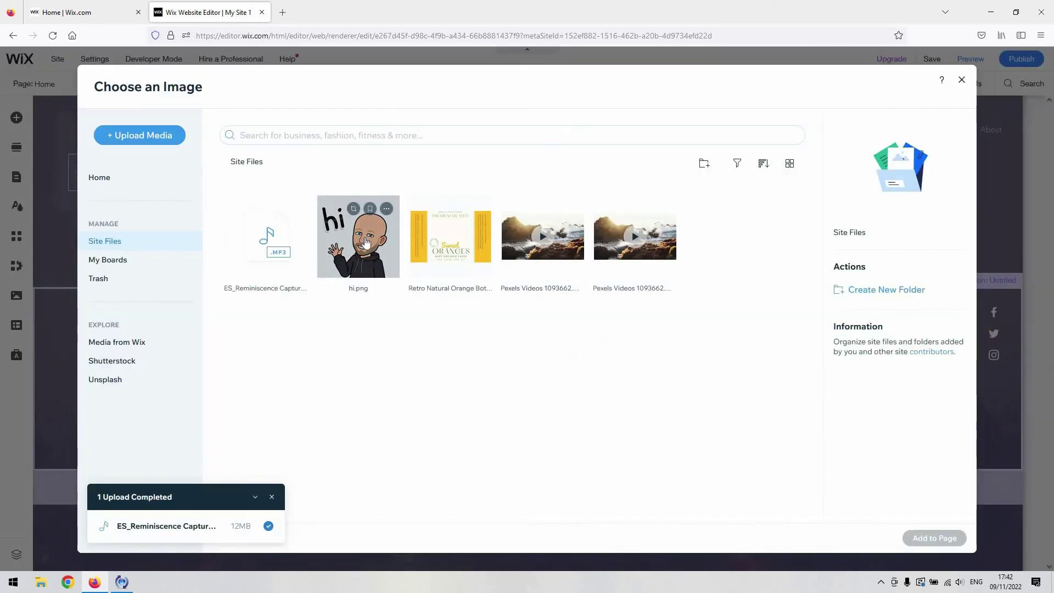
double_click(372, 266)
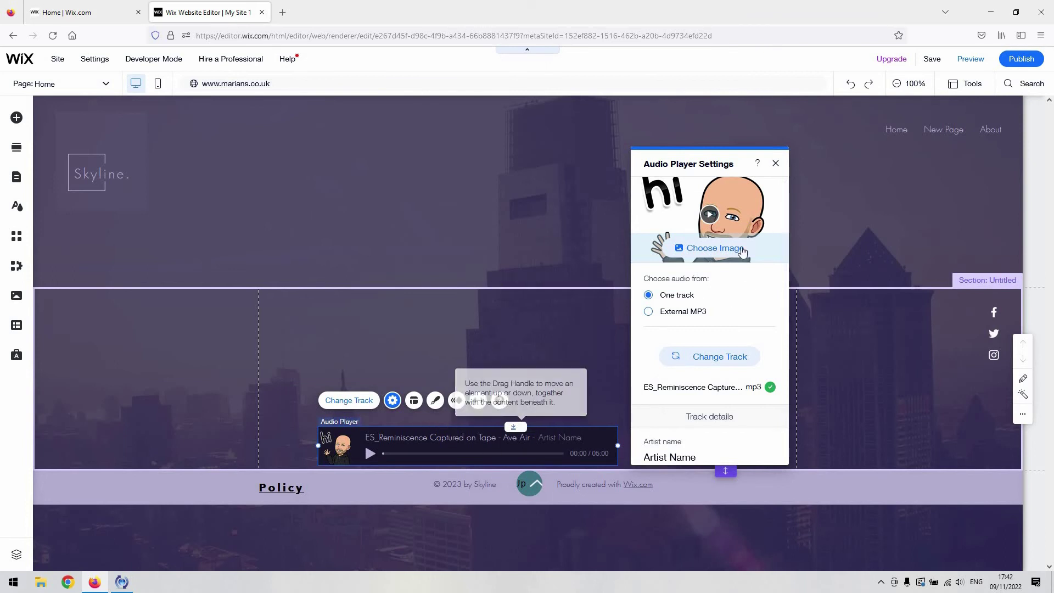
key(Escape)
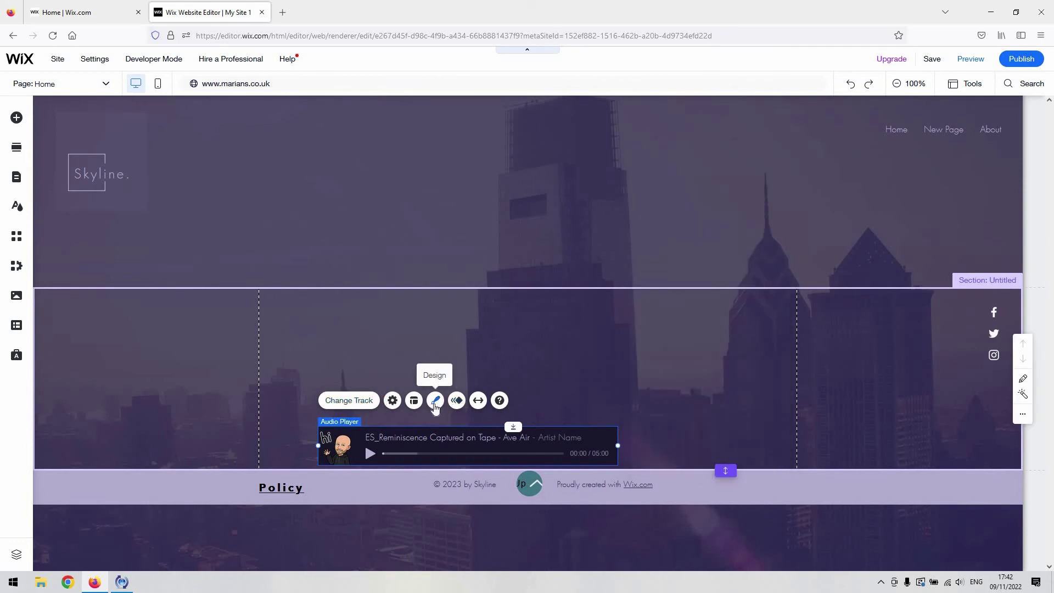
Lower the player's background Fill color opacity to about 36% in Design.
click(436, 401)
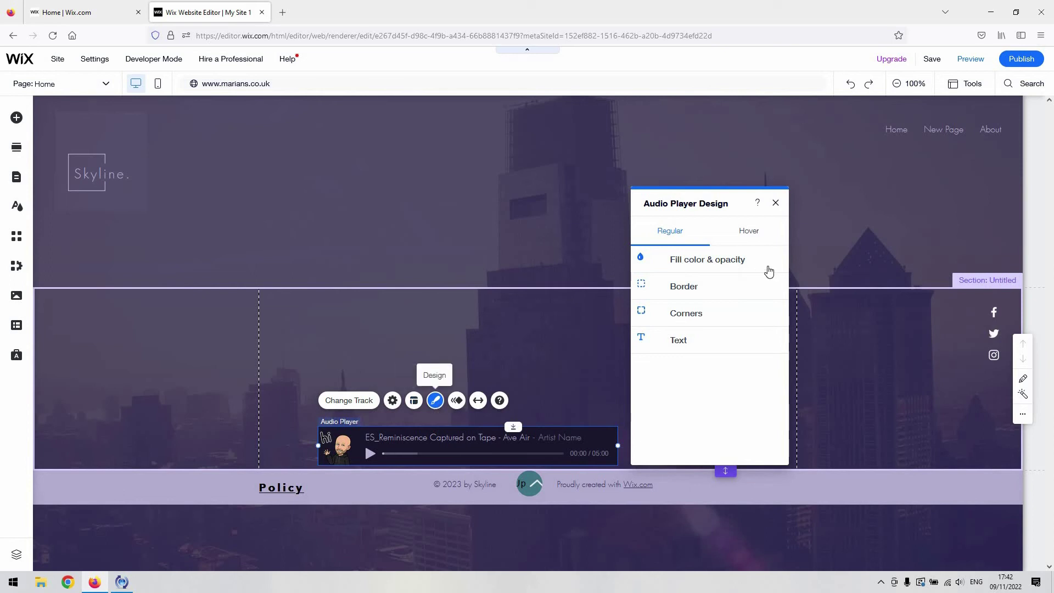
click(722, 257)
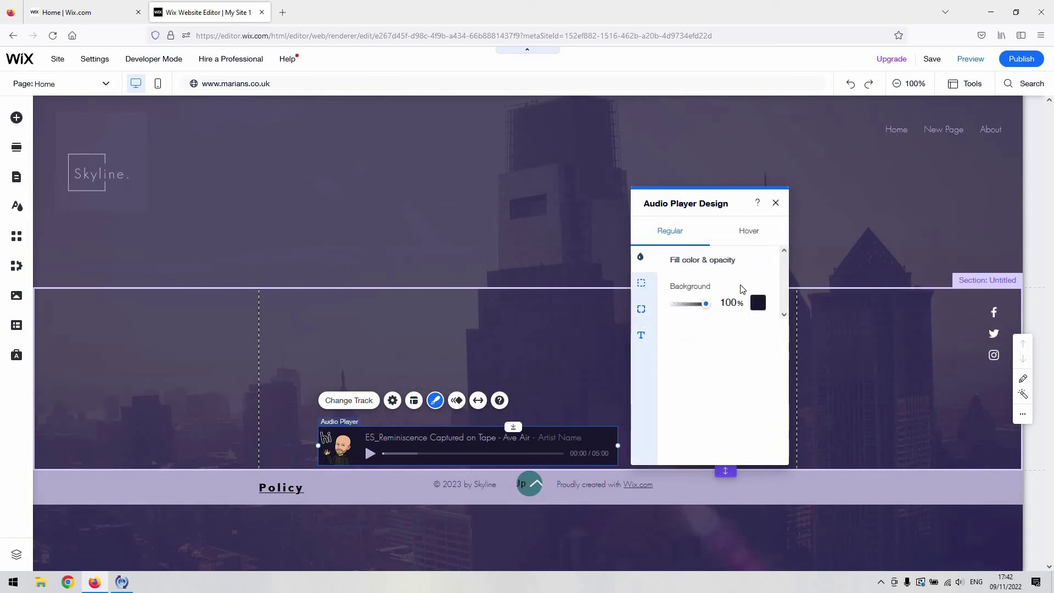
drag(706, 309, 684, 305)
Set the player's text to font size 12 bold and close the Design panel.
click(708, 304)
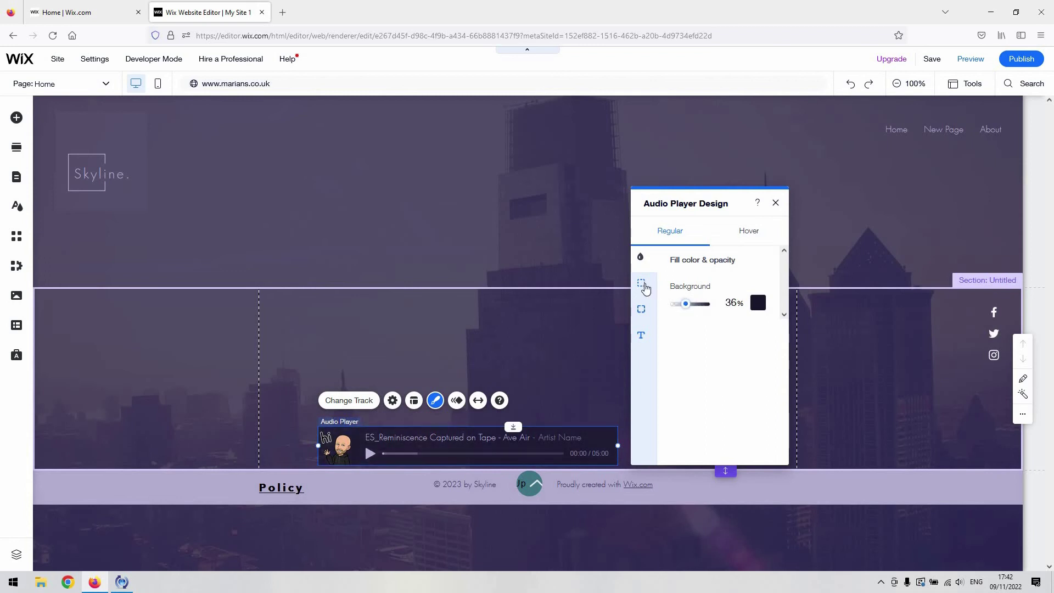
scroll(689, 329, down, 2)
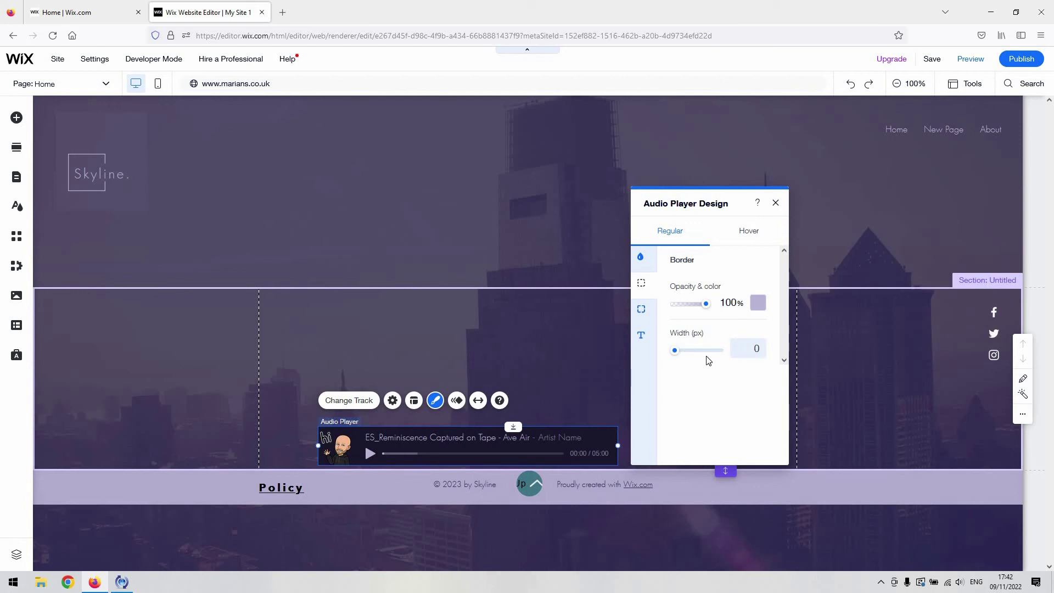
click(641, 309)
click(641, 335)
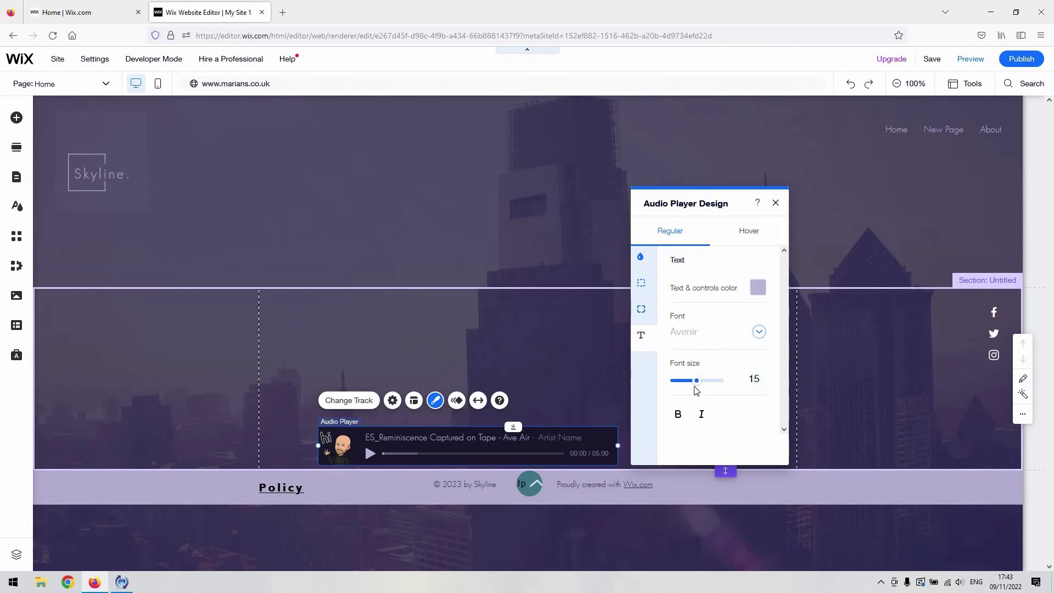
drag(696, 381, 714, 386)
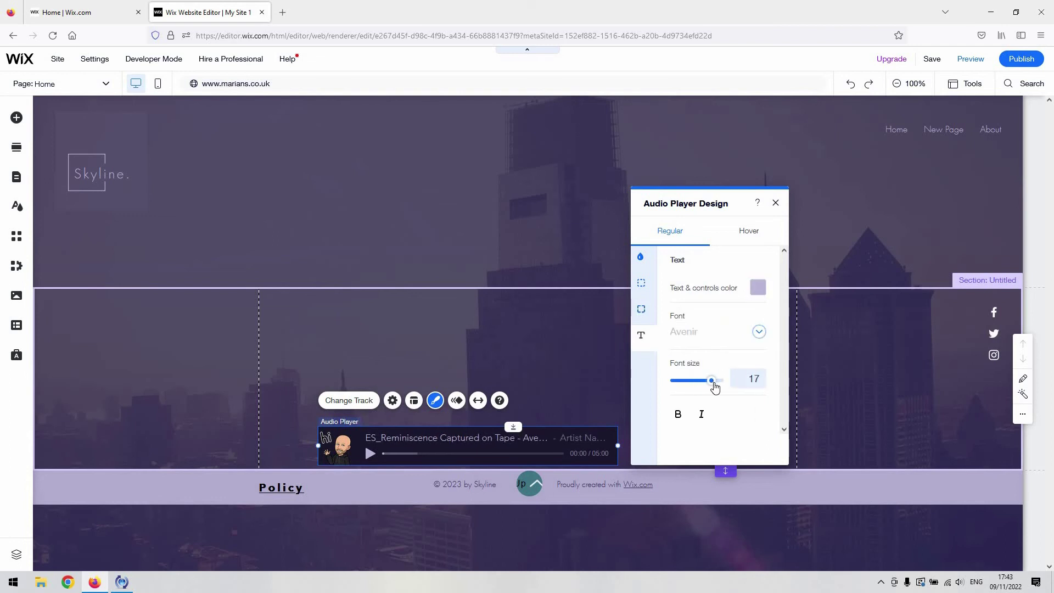
click(673, 383)
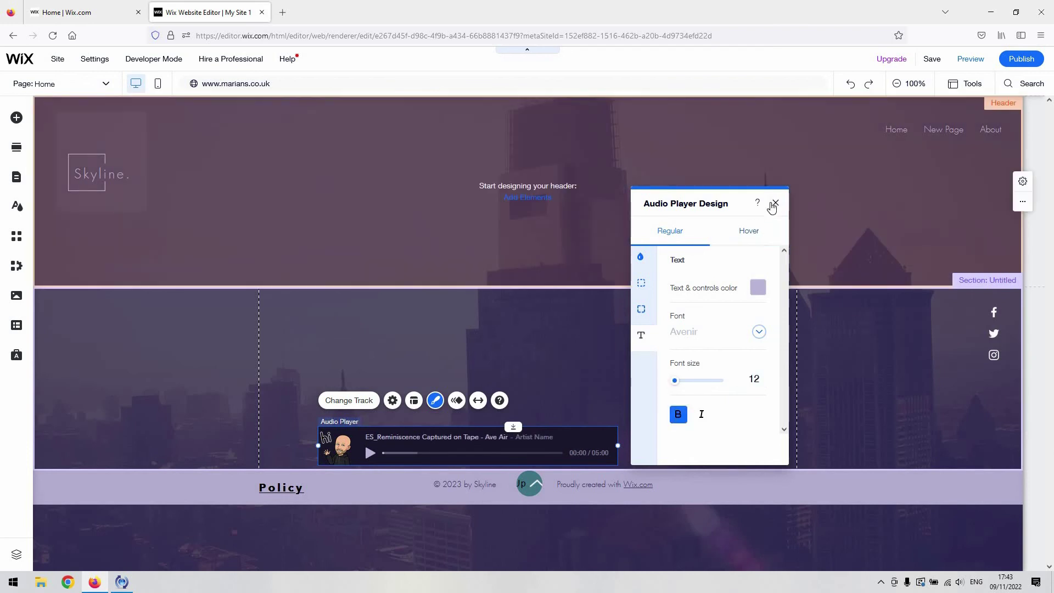
click(773, 204)
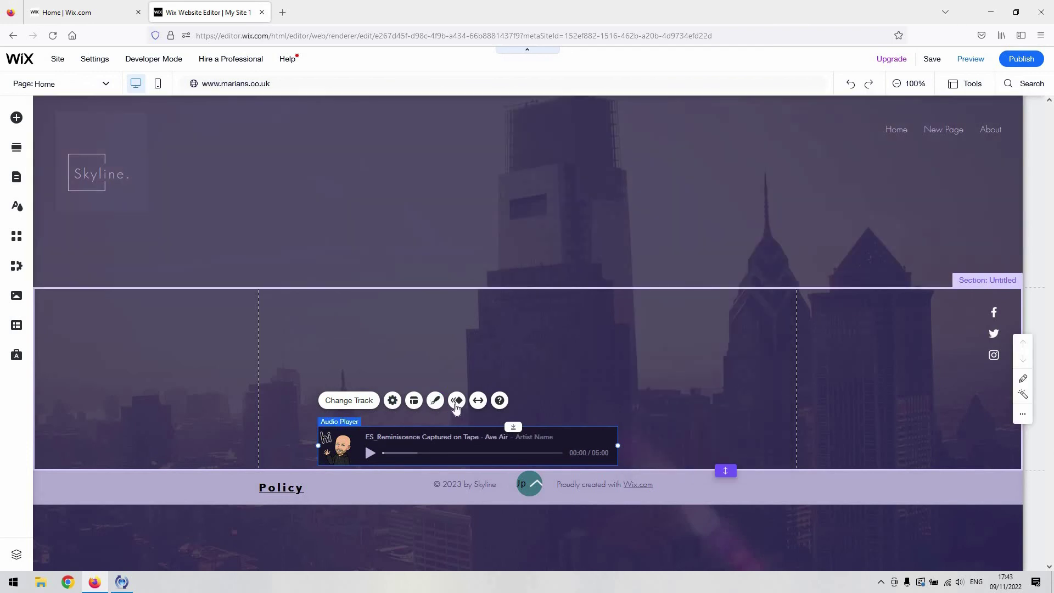
click(455, 401)
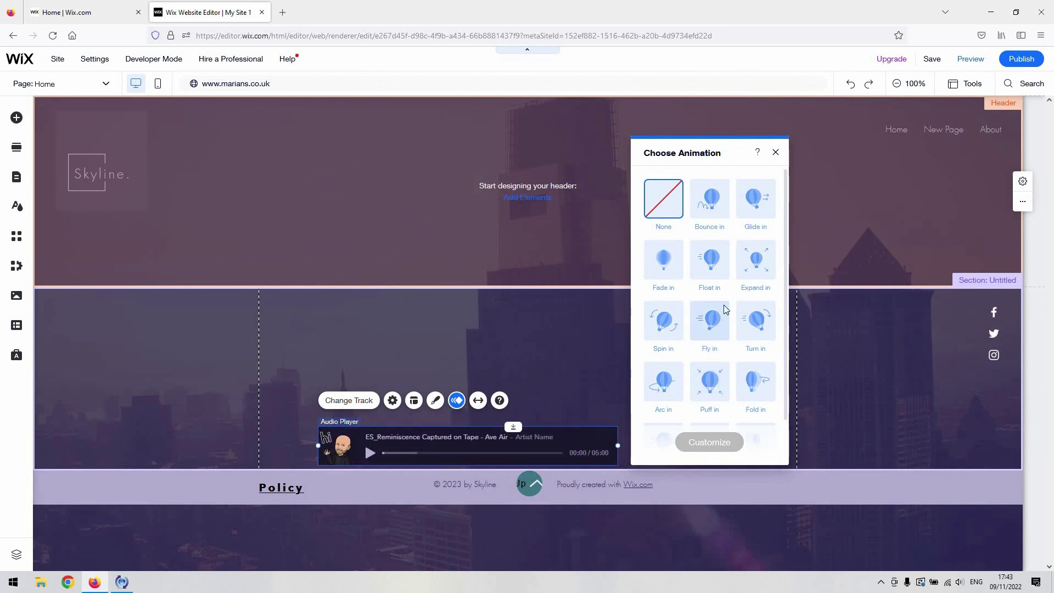
click(775, 153)
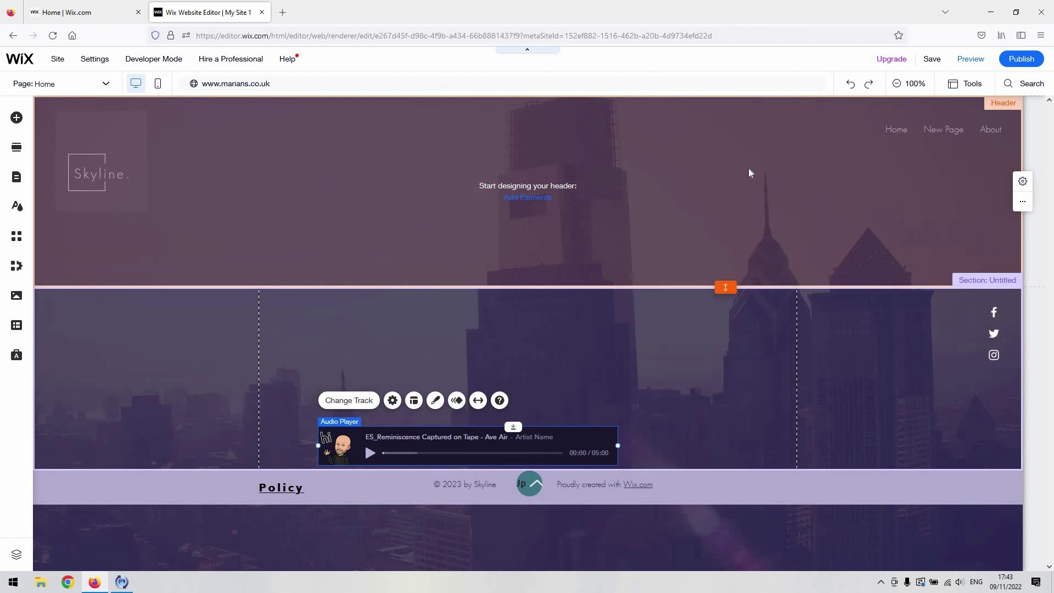